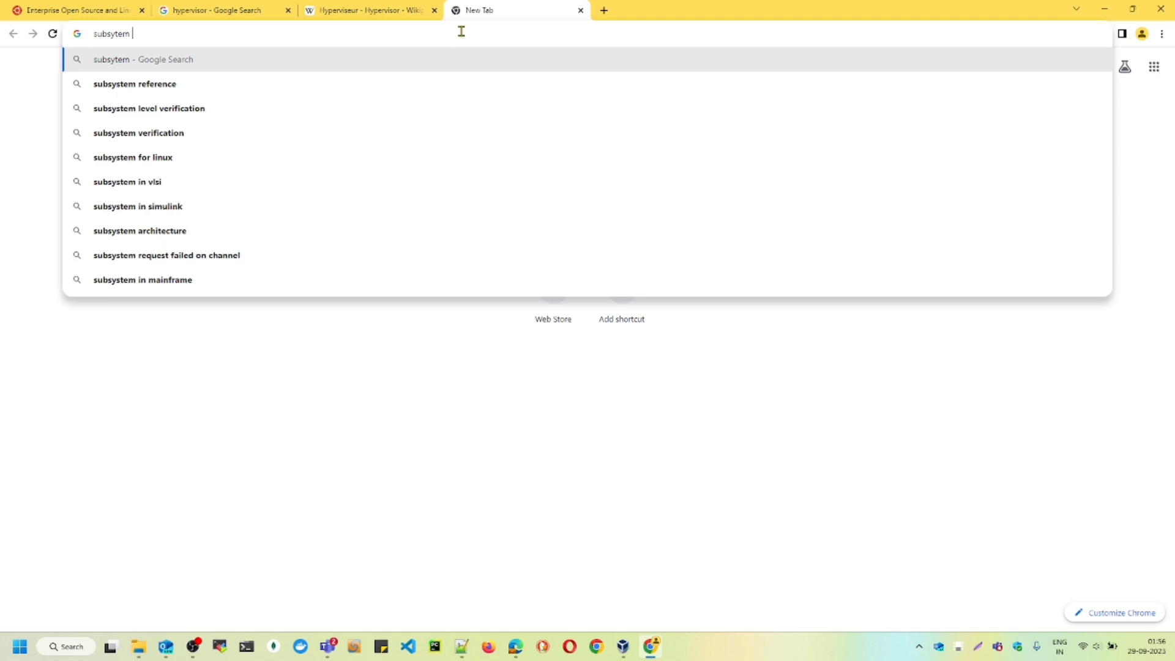
# - Search for "subsystem for linux" and read the Microsoft Learn article "What is Windows Subsystem for Linux"
pyautogui.click(144, 158)
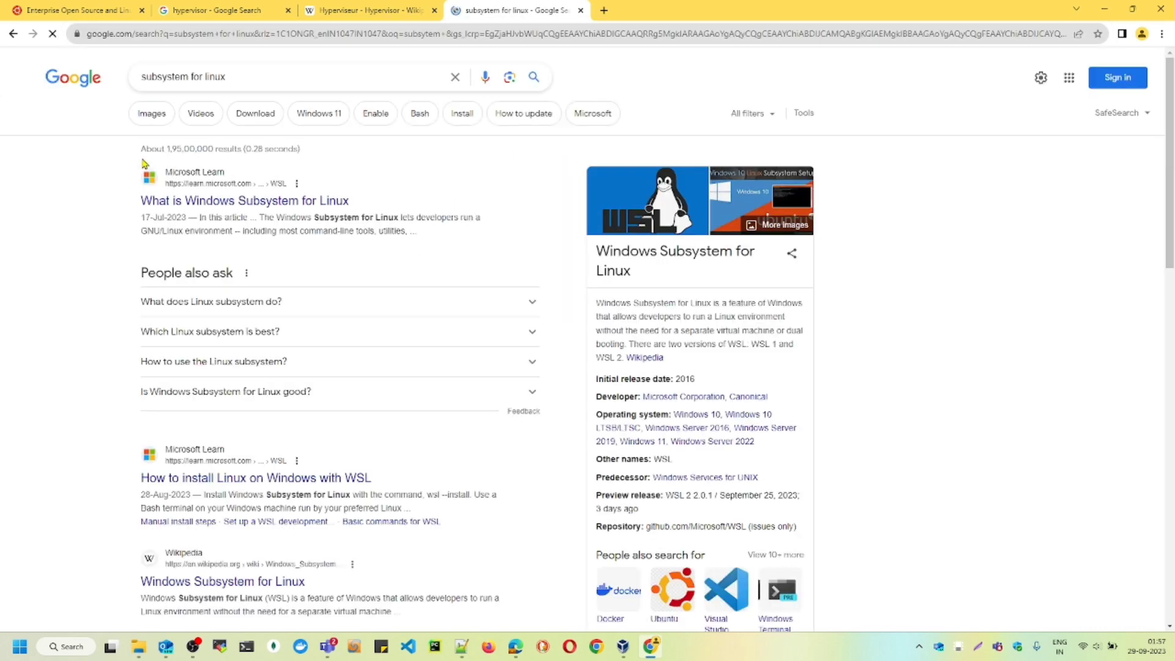
pyautogui.click(309, 207)
pyautogui.scroll(-5, 667, 355)
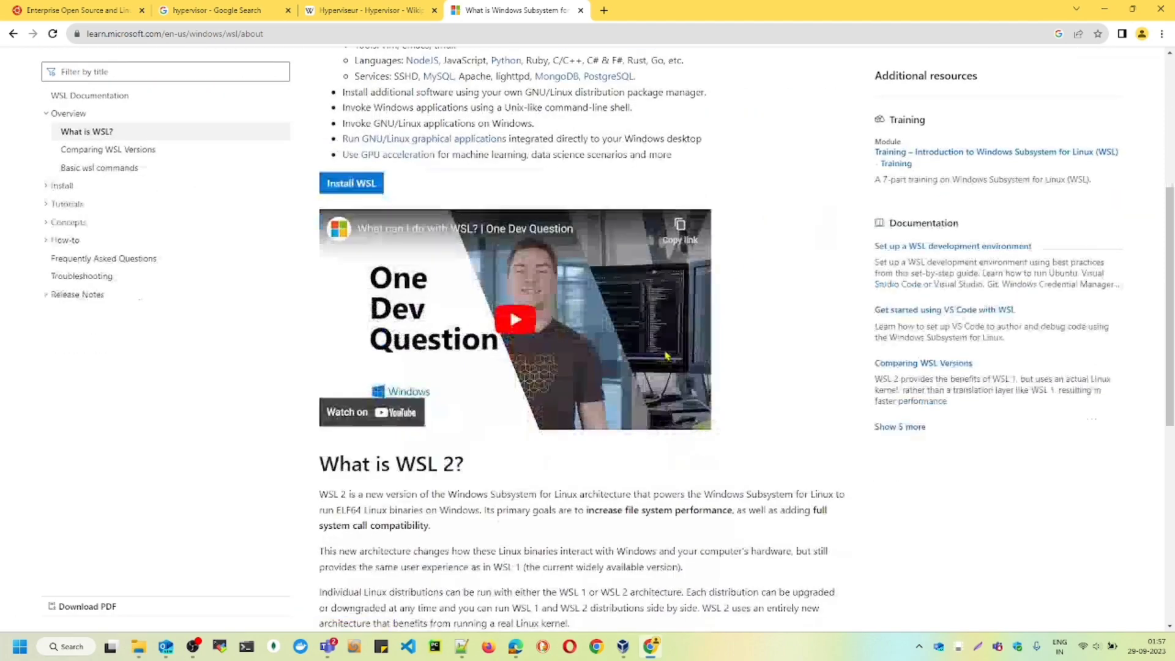
pyautogui.scroll(-3, 667, 355)
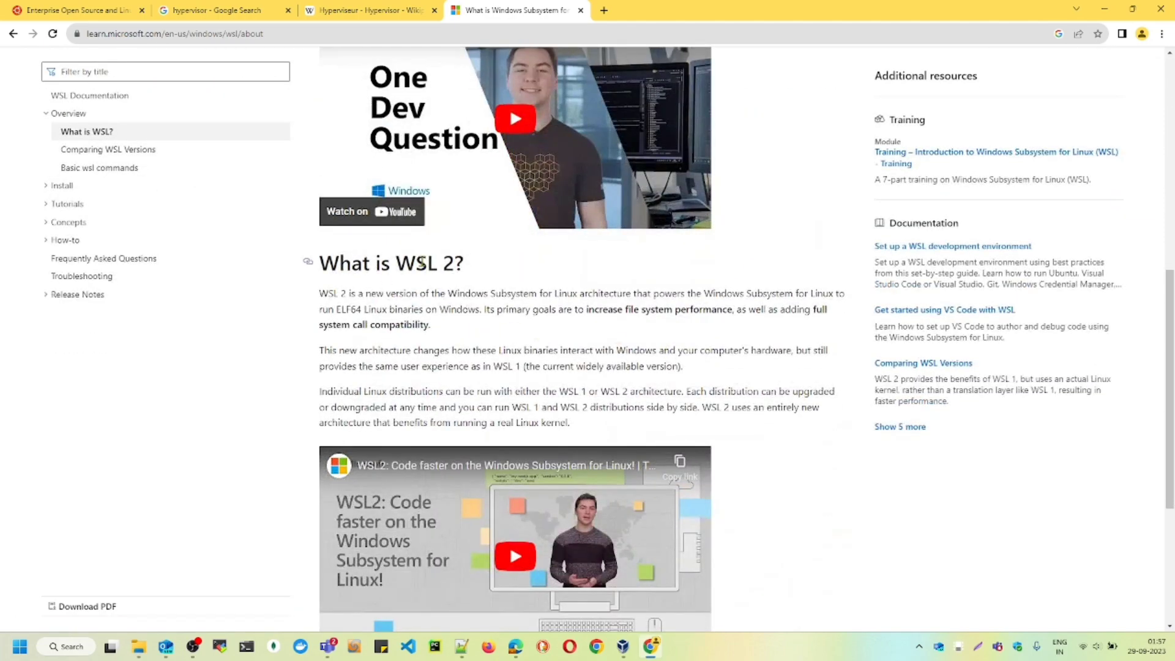
pyautogui.scroll(-3, 422, 262)
pyautogui.scroll(10, 448, 273)
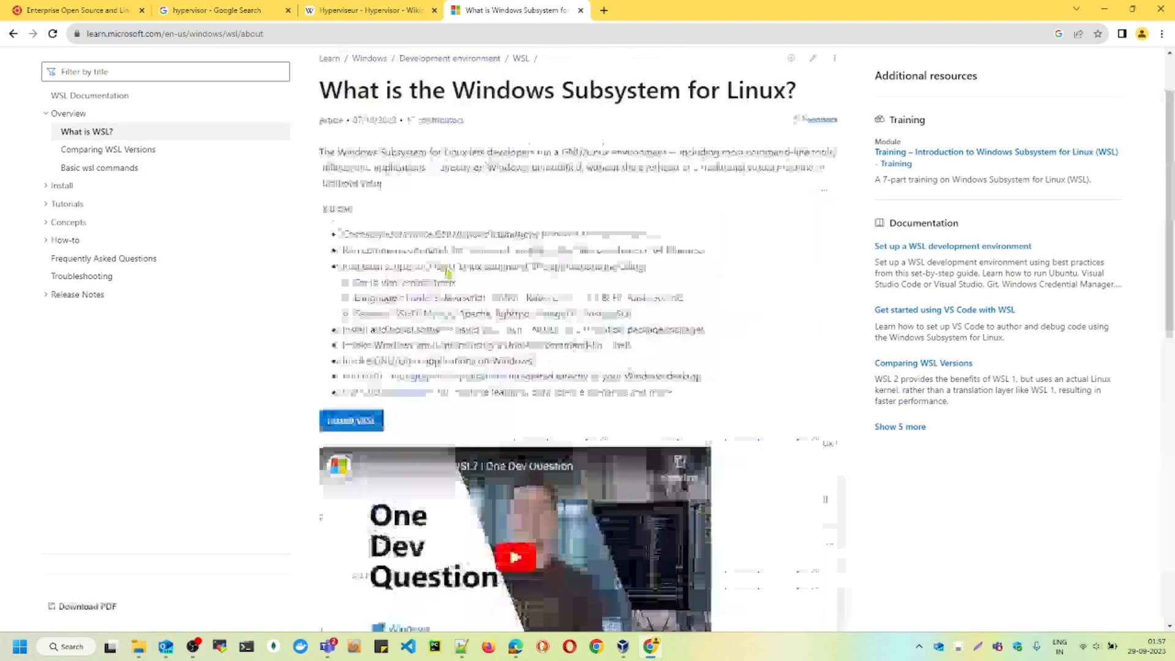
pyautogui.moveTo(108, 35); pyautogui.dragTo(274, 48)
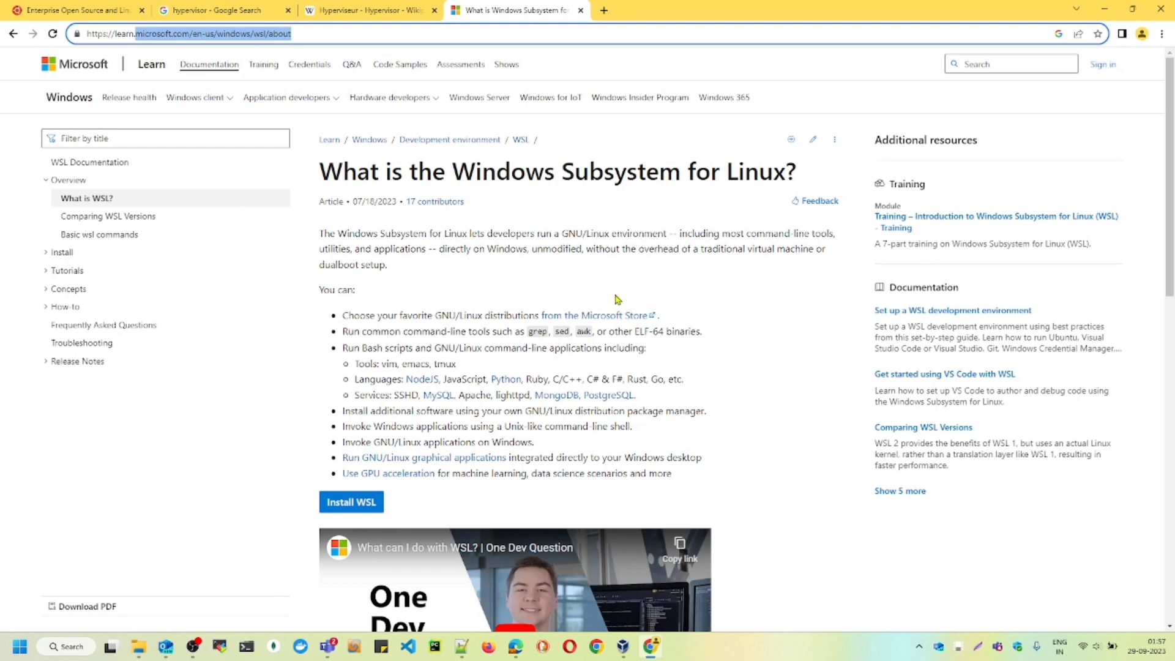
pyautogui.scroll(-4, 616, 299)
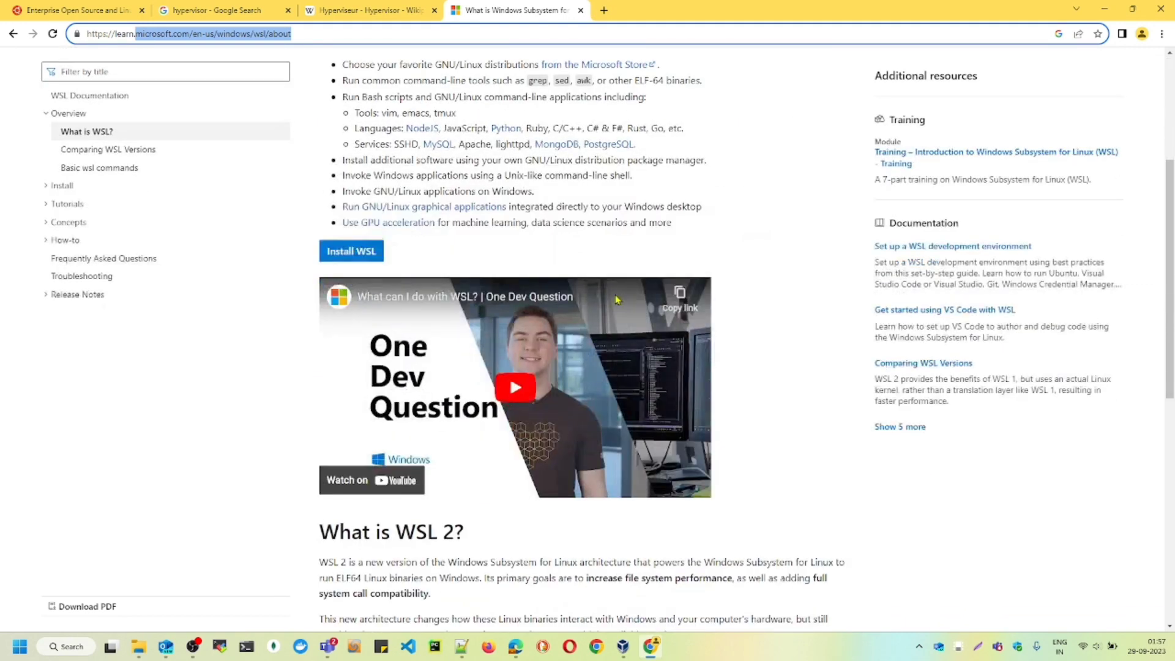
pyautogui.scroll(-4, 617, 299)
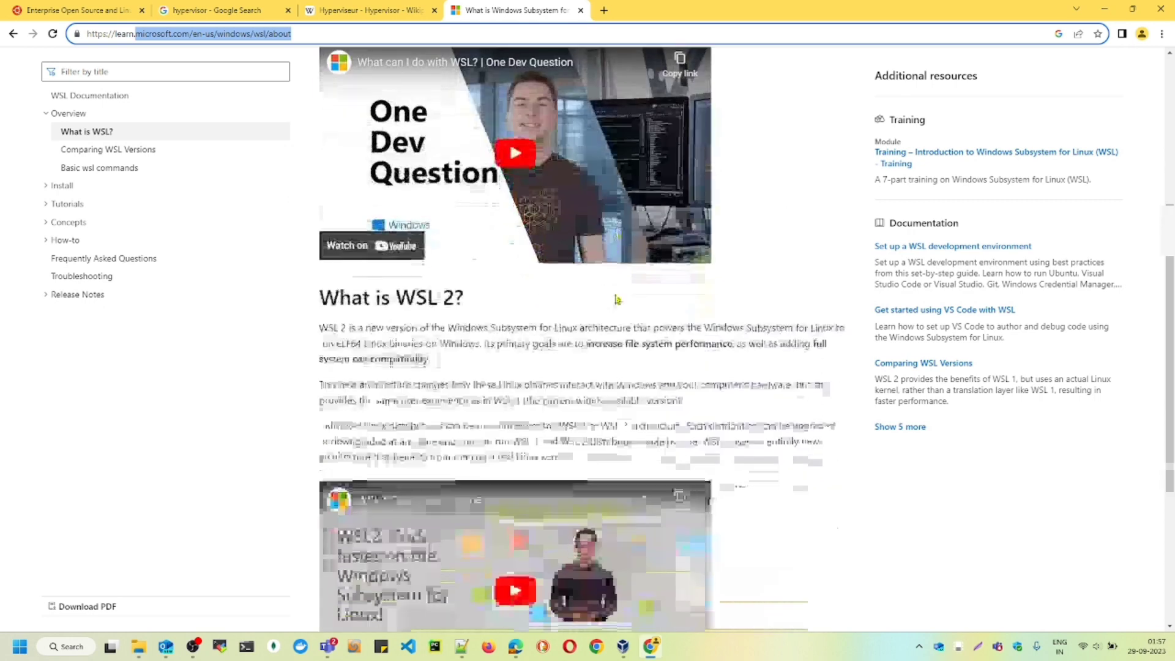
# - Return to the open ubuntu.com page, accept all trackers and look over the homepage
pyautogui.click(105, 7)
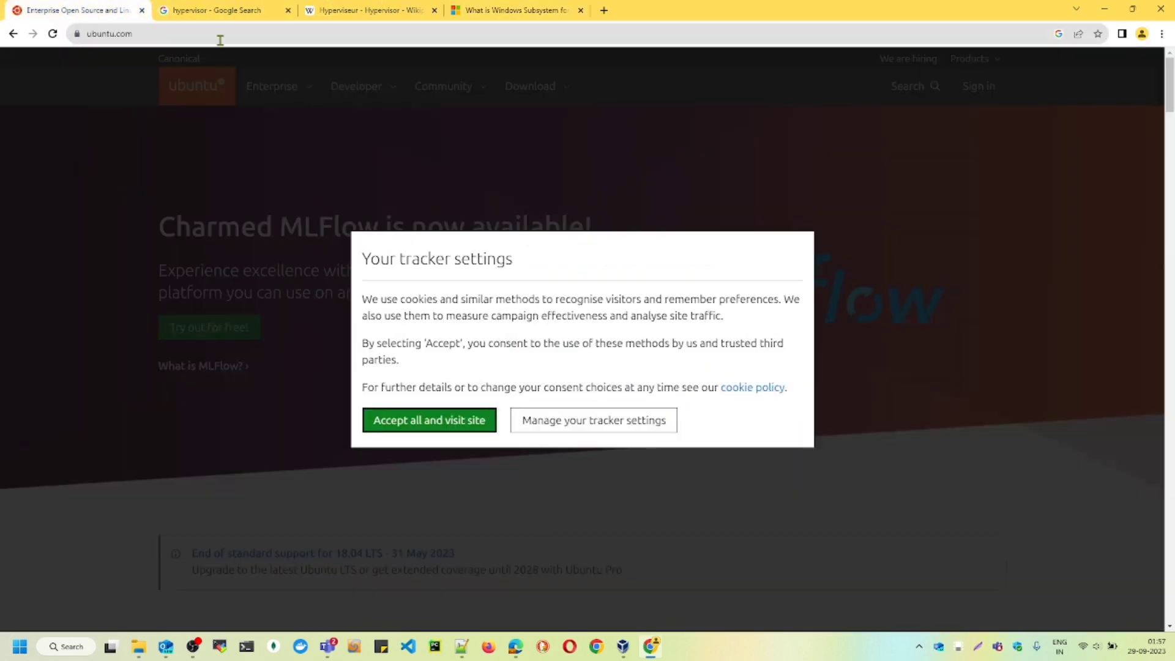
pyautogui.click(432, 425)
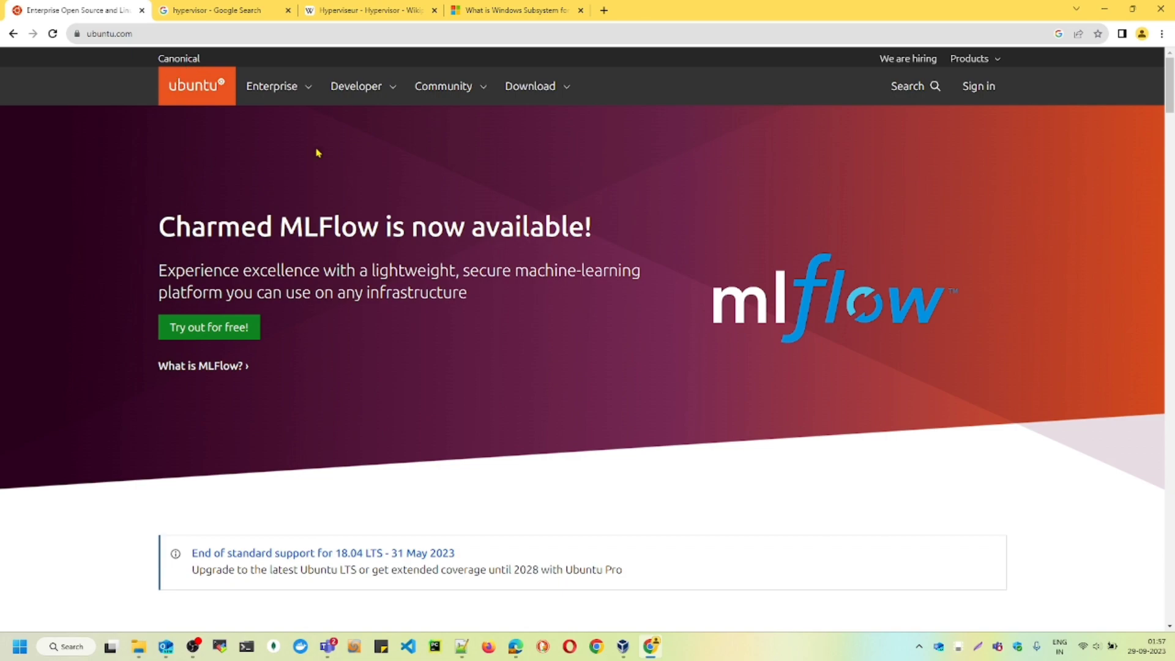
pyautogui.scroll(-2, 351, 332)
pyautogui.scroll(-14, 351, 331)
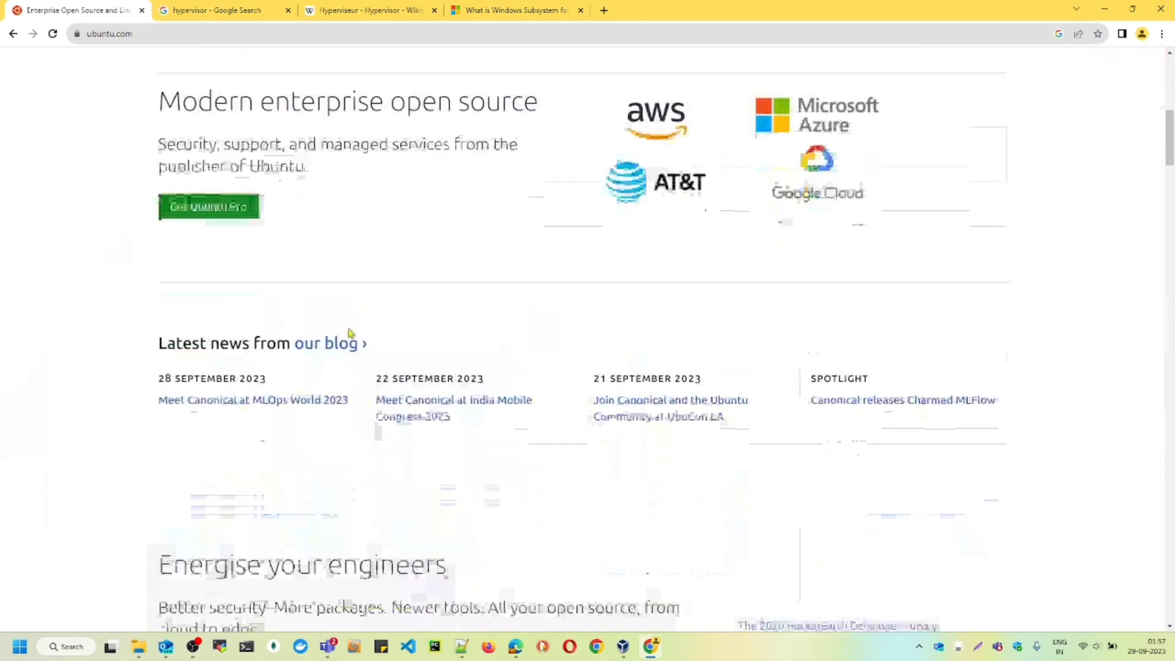
pyautogui.scroll(16, 349, 329)
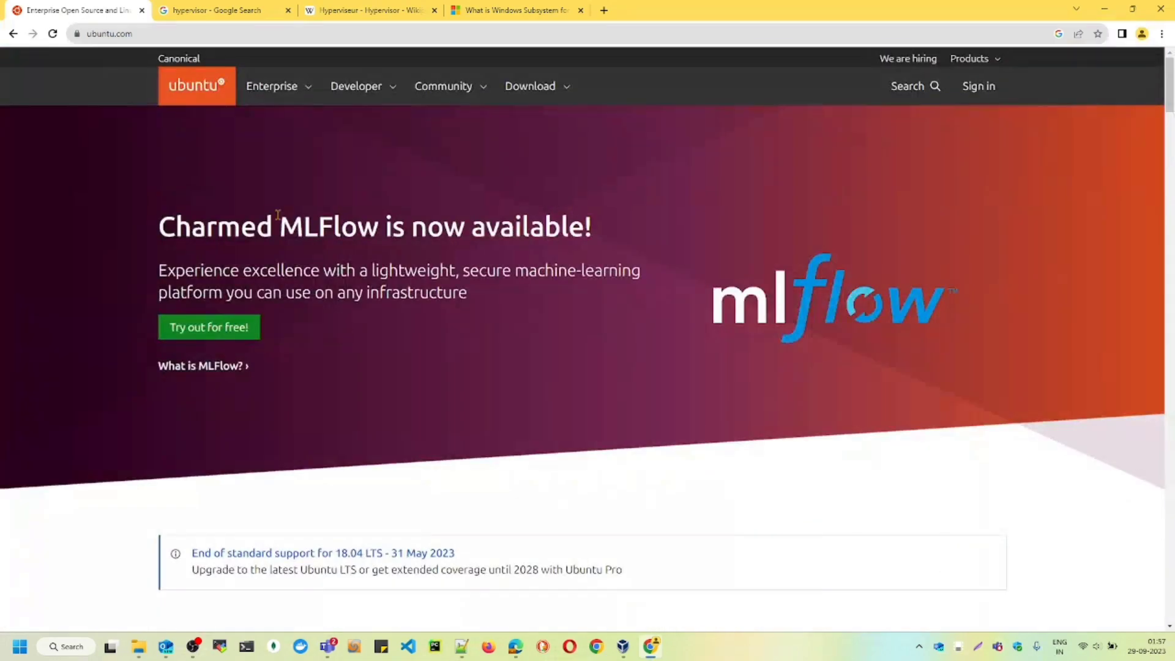
# - Open the Ubuntu Desktop download page and review the Ubuntu 22.04.3 LTS and 23.04 releases and their system requirements
pyautogui.click(556, 91)
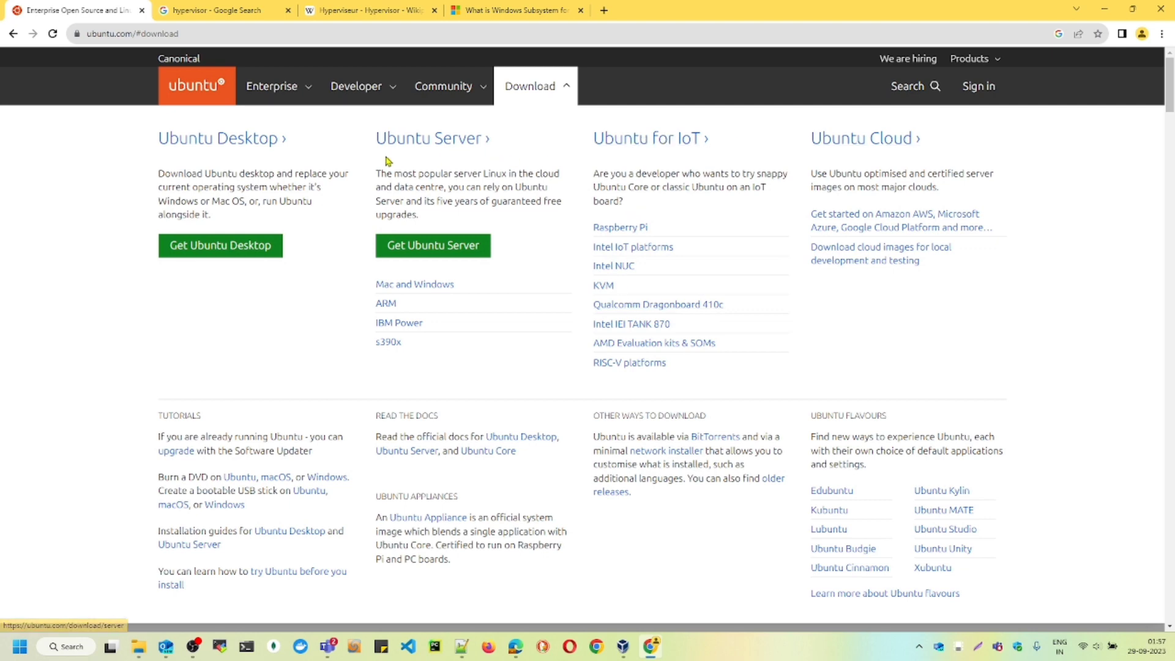
pyautogui.click(195, 257)
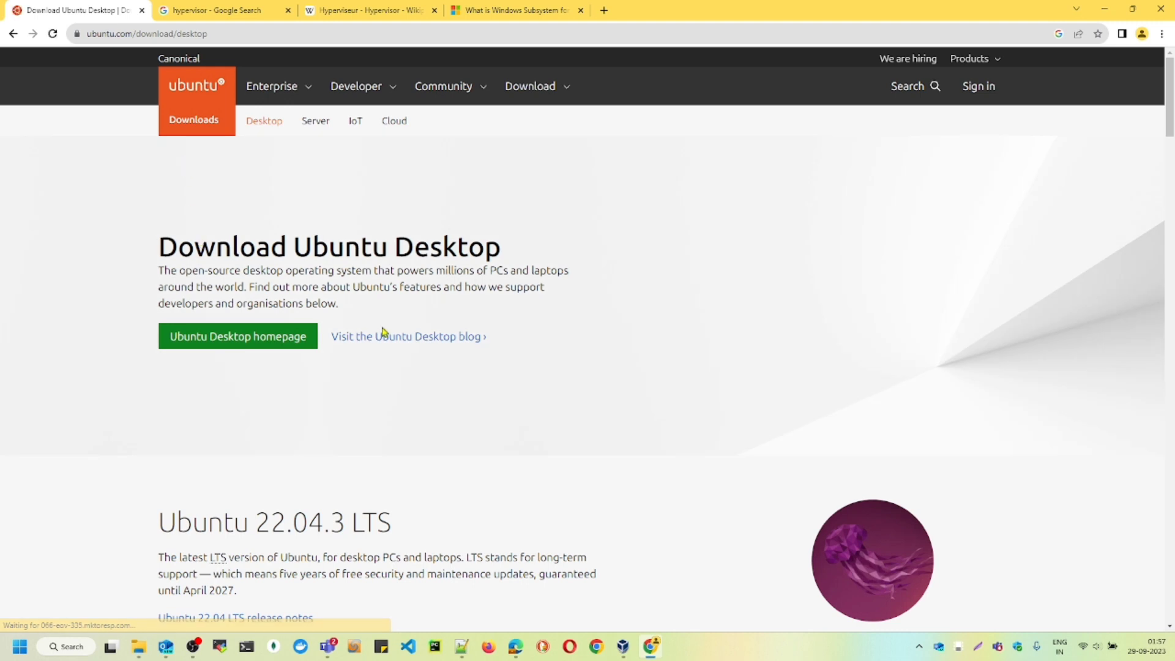
pyautogui.click(207, 122)
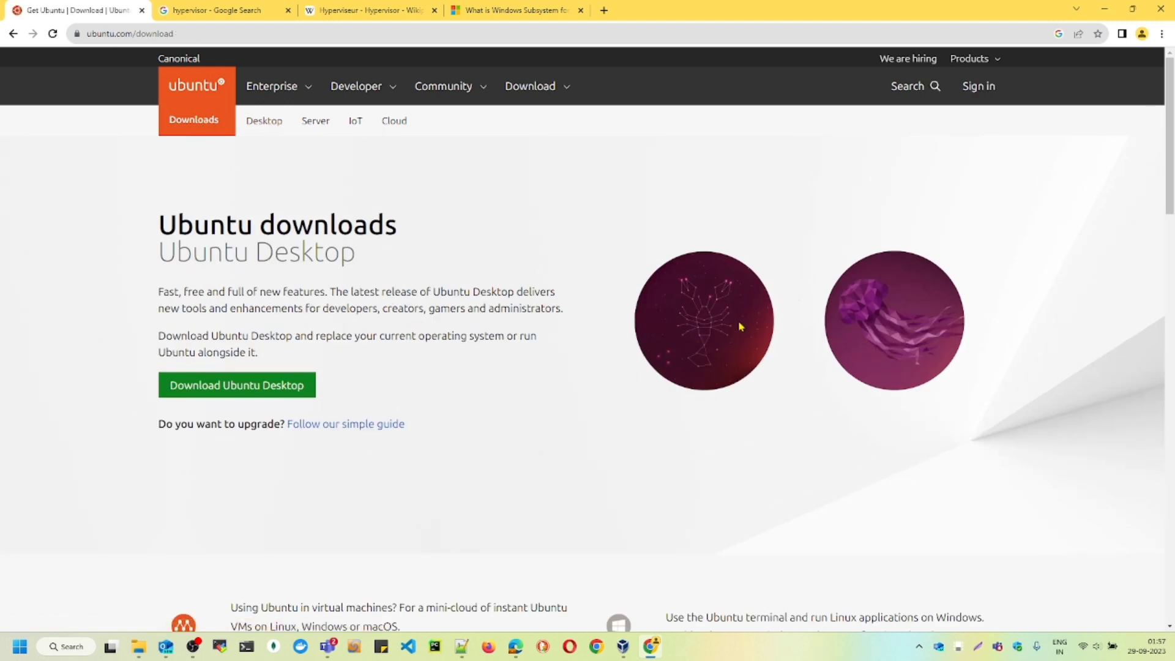
pyautogui.scroll(-3, 352, 424)
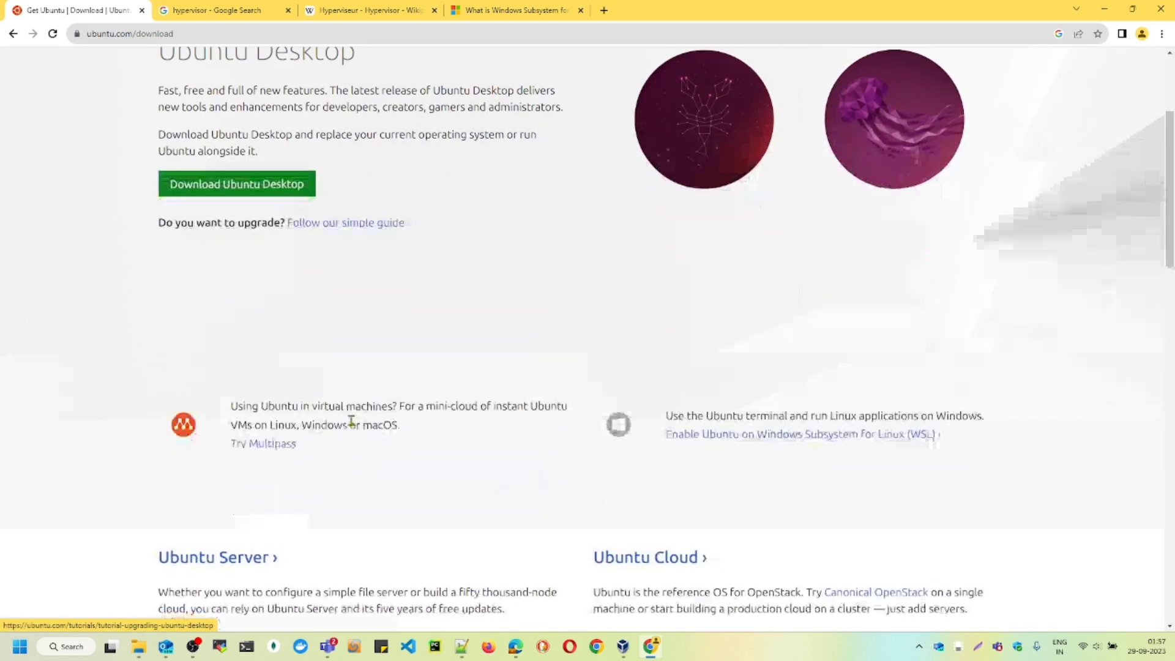
pyautogui.click(228, 186)
pyautogui.scroll(-7, 674, 404)
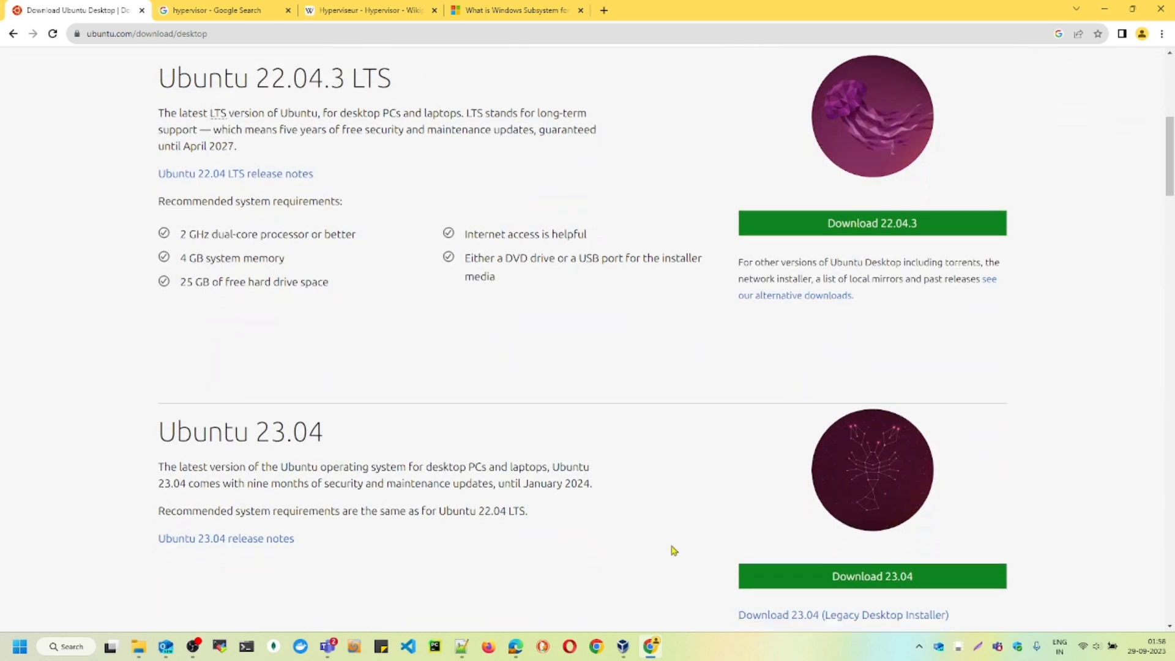
pyautogui.scroll(-1, 673, 551)
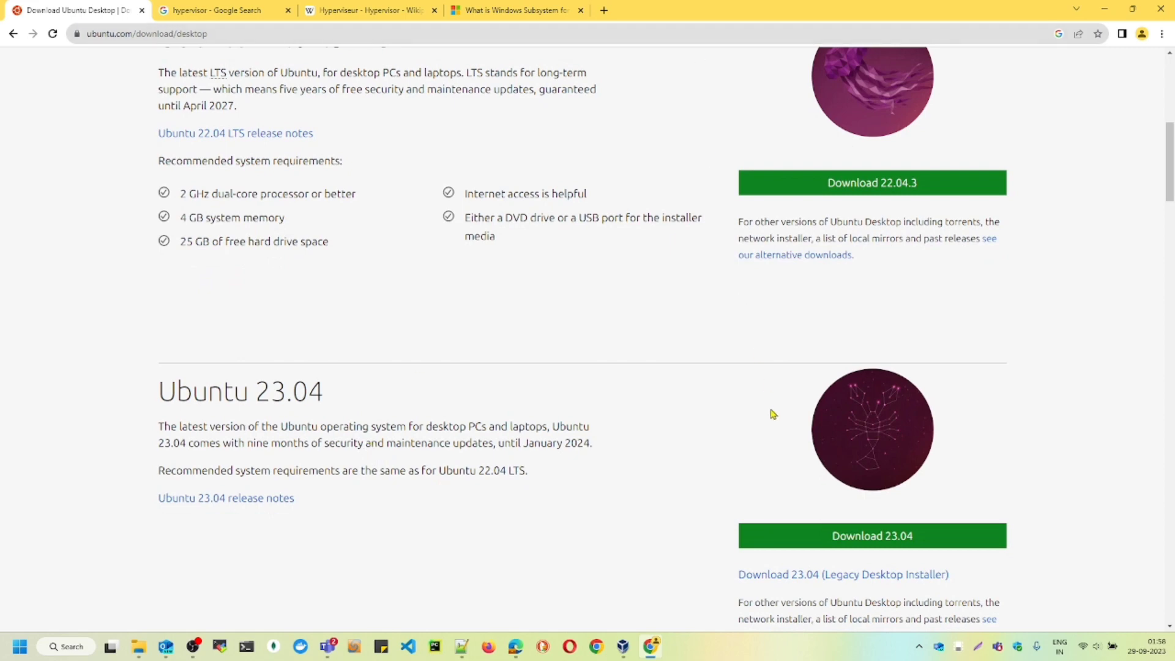
pyautogui.scroll(4, 773, 413)
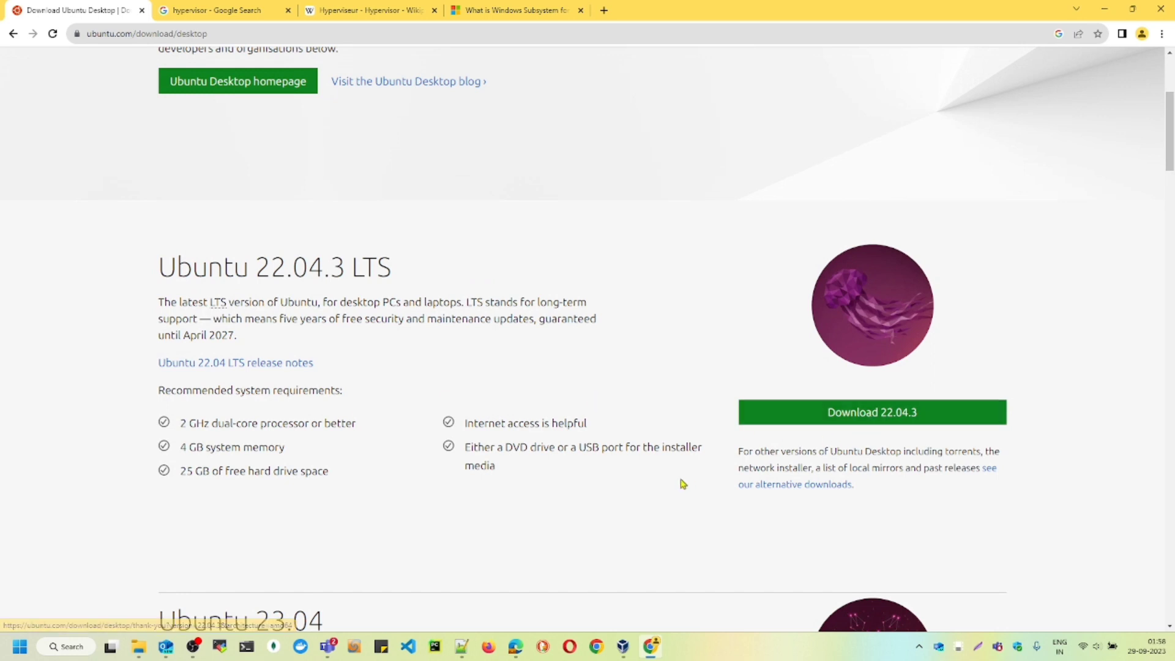
# - Switch to File Explorer and try to open the ubuntu-22.04.3-desktop-amd64 disc image on New Volume (E:)
pyautogui.moveTo(138, 650)
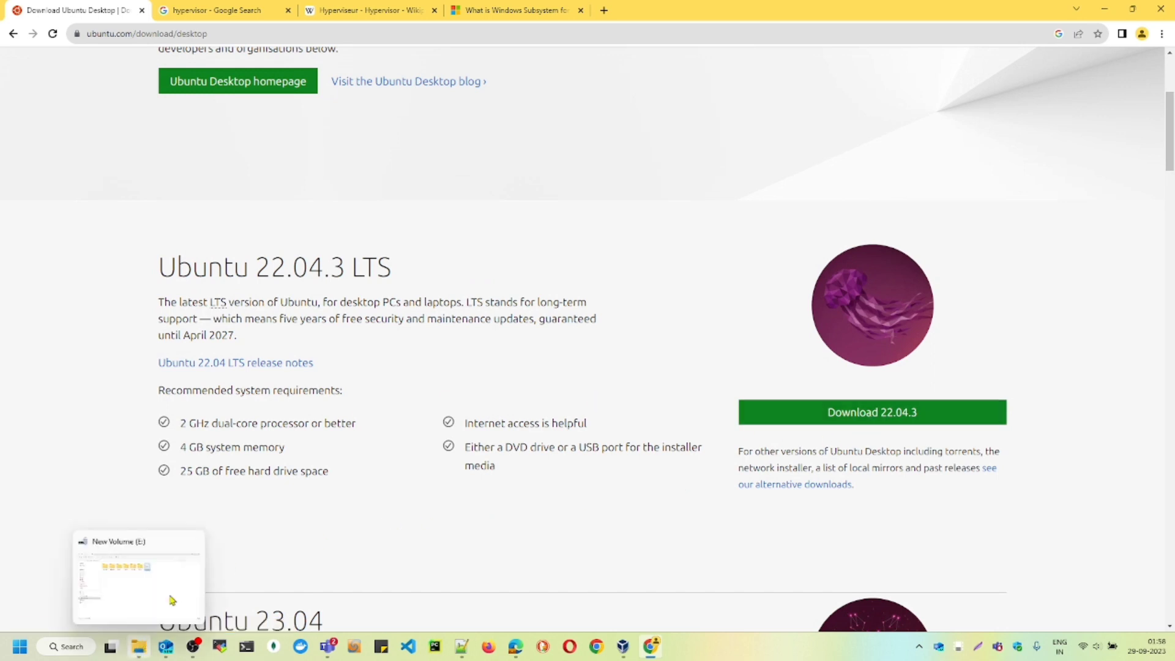
pyautogui.click(173, 595)
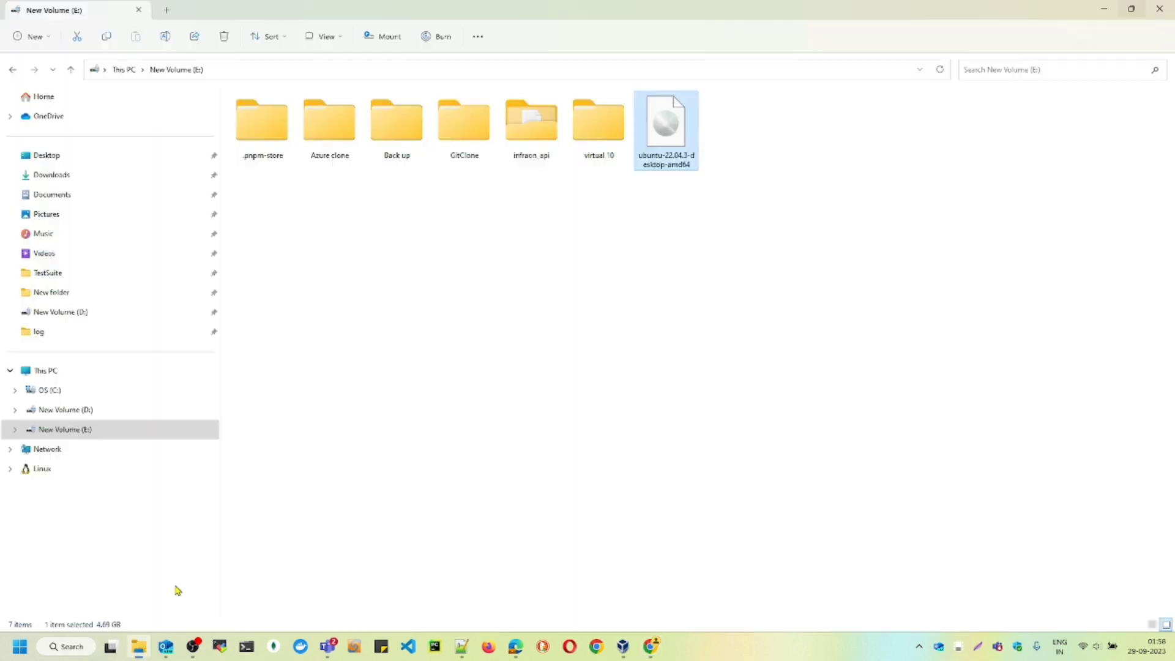
pyautogui.doubleClick(684, 147)
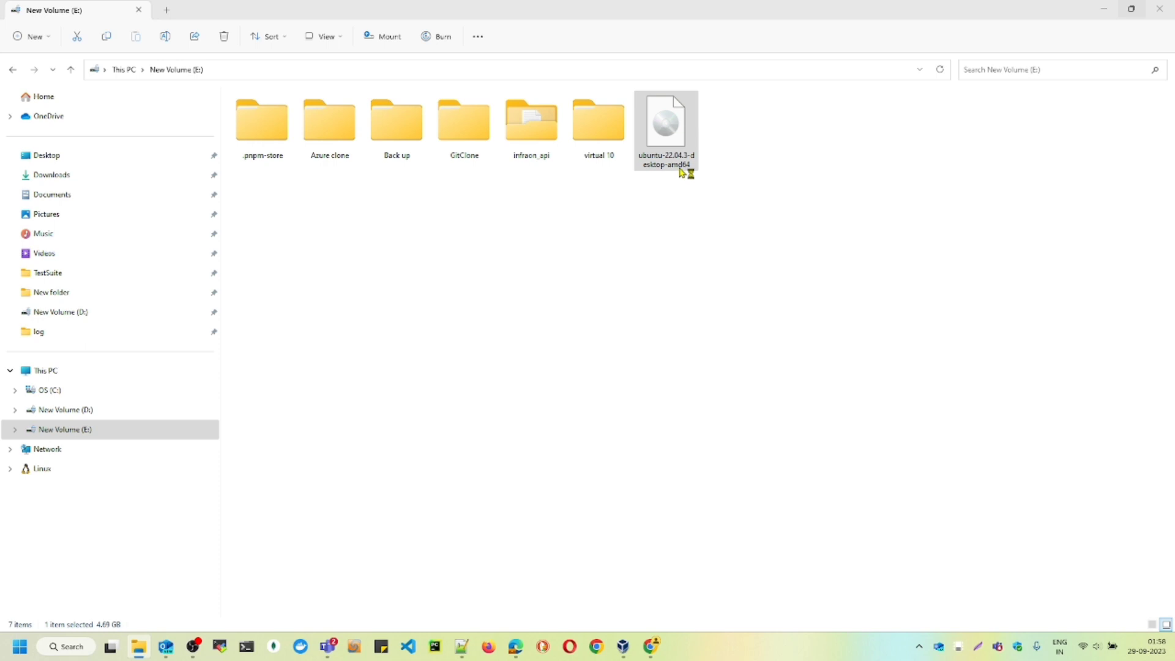
# - Switch to Oracle VM VirtualBox Manager, start creating a new virtual machine and cancel opening the disc image
pyautogui.moveTo(623, 646)
pyautogui.click(650, 618)
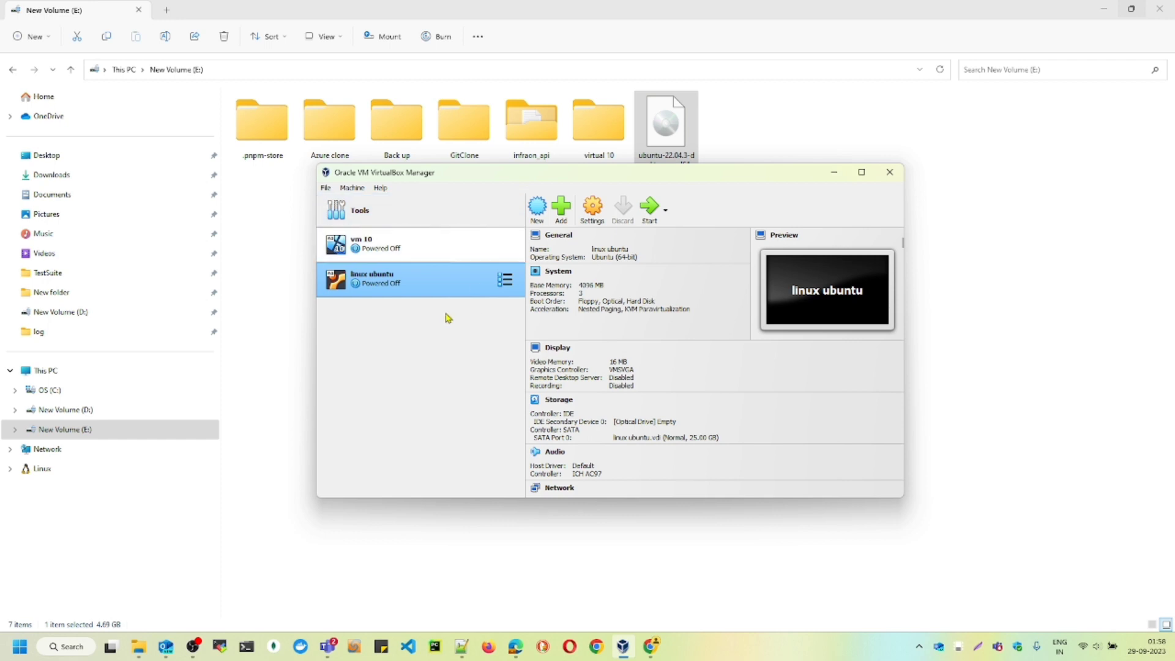
pyautogui.click(539, 210)
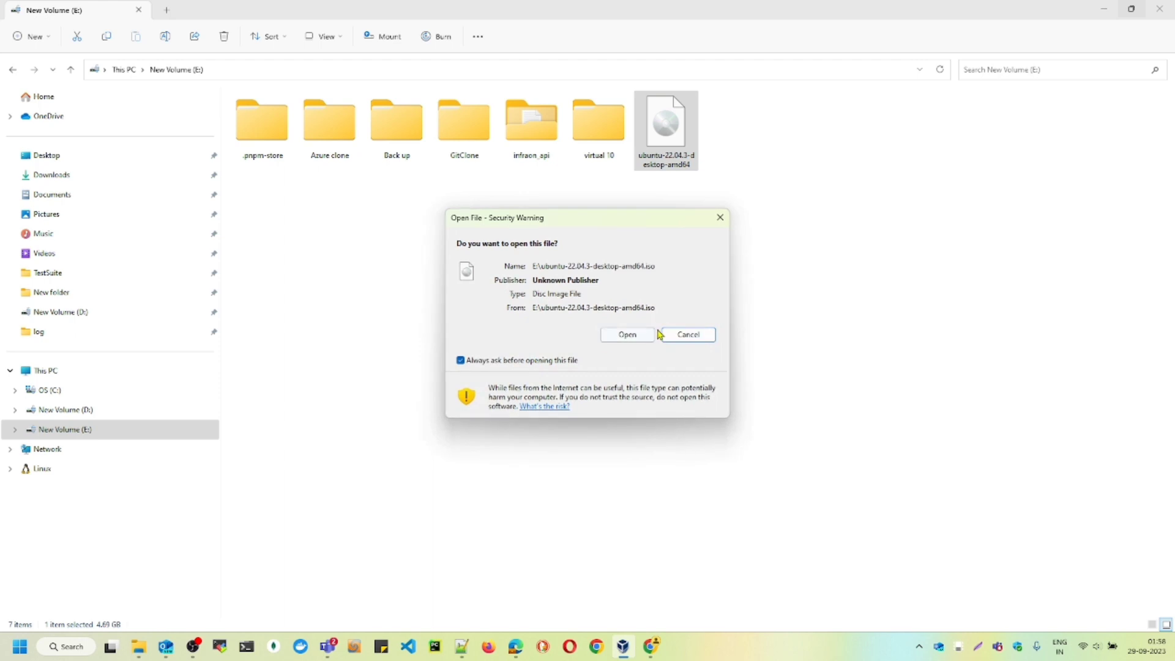
pyautogui.click(693, 334)
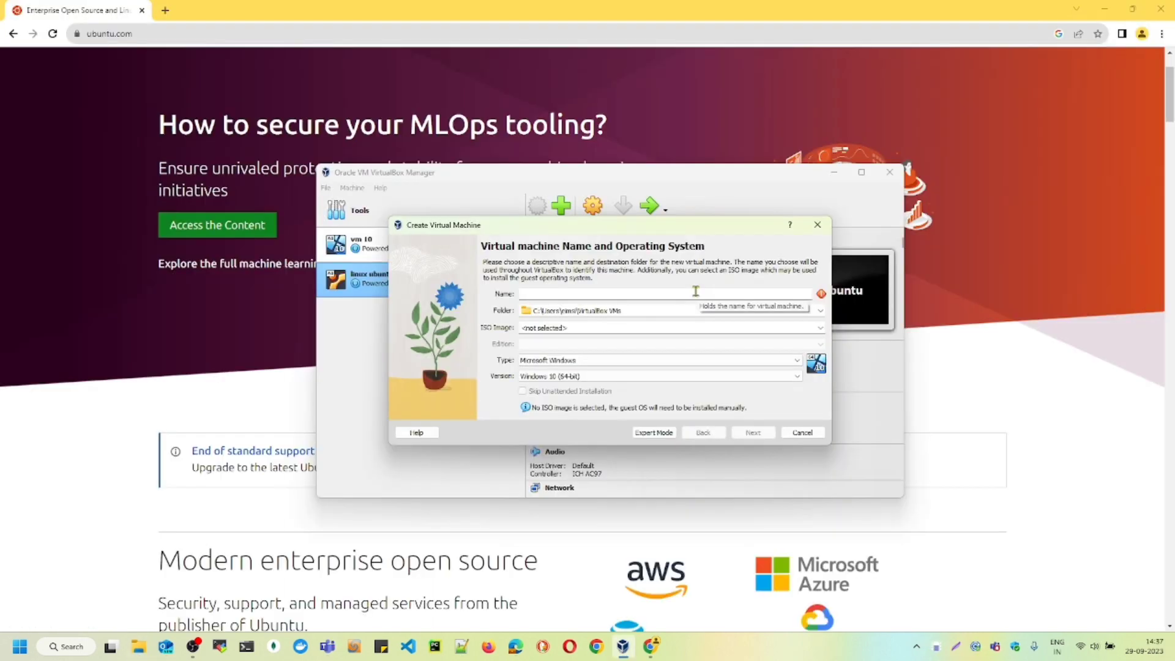
# - Name the new virtual machine "ubunu" and keep the default VirtualBox VMs folder
pyautogui.write('h')
pyautogui.click(520, 294)
pyautogui.write('U')
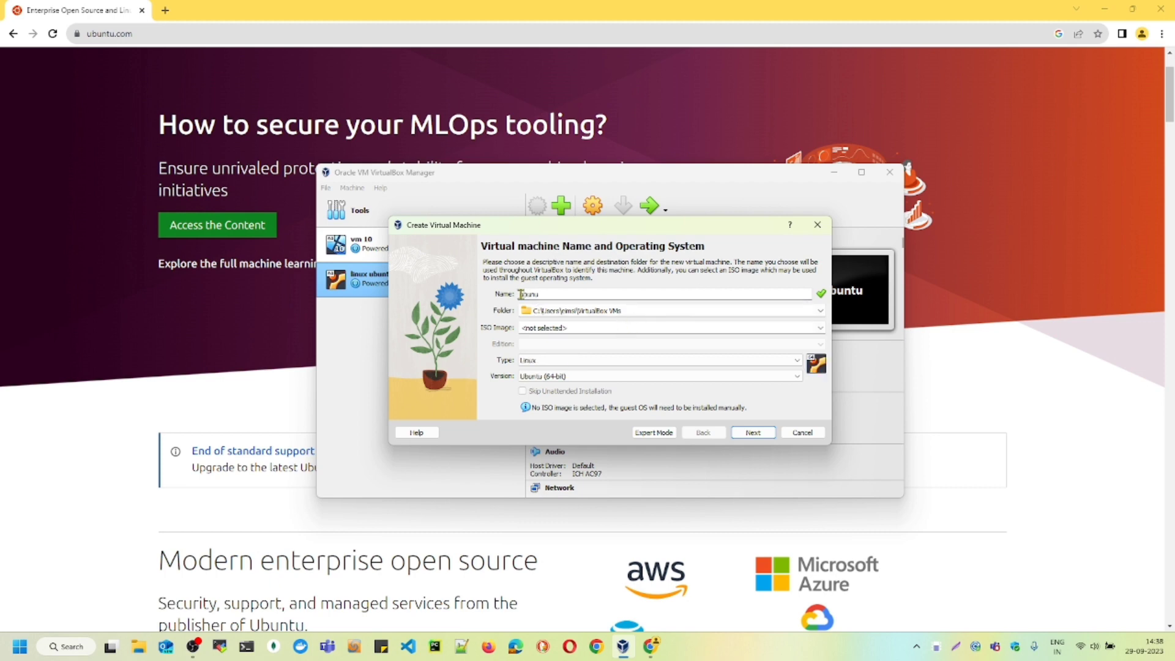
pyautogui.click(619, 310)
# - Choose ubuntu-22.04.3-desktop-amd64 from New Volume (E:) as the virtual machine's ISO image
pyautogui.click(581, 329)
pyautogui.click(819, 329)
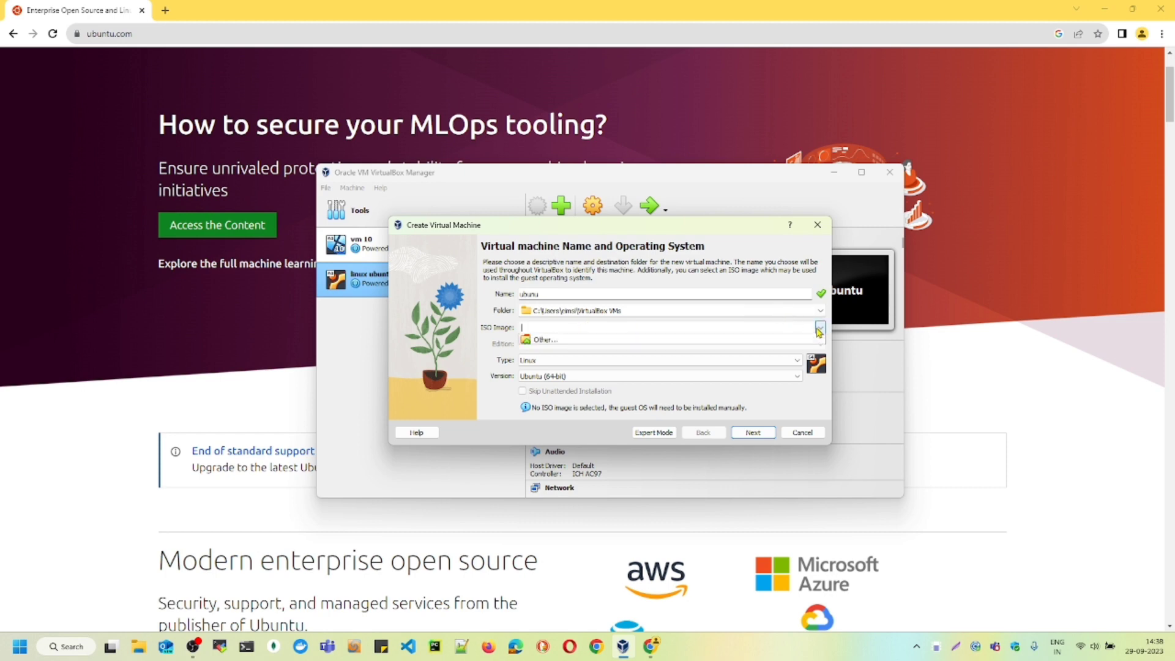
pyautogui.click(657, 353)
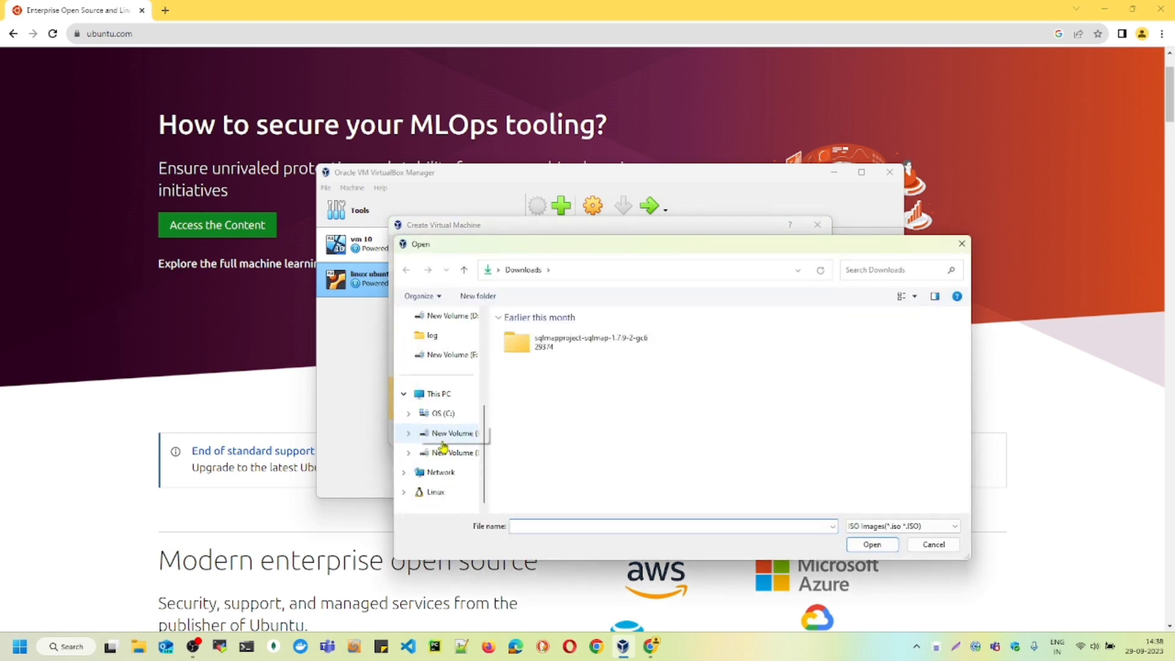
pyautogui.click(446, 452)
pyautogui.click(575, 447)
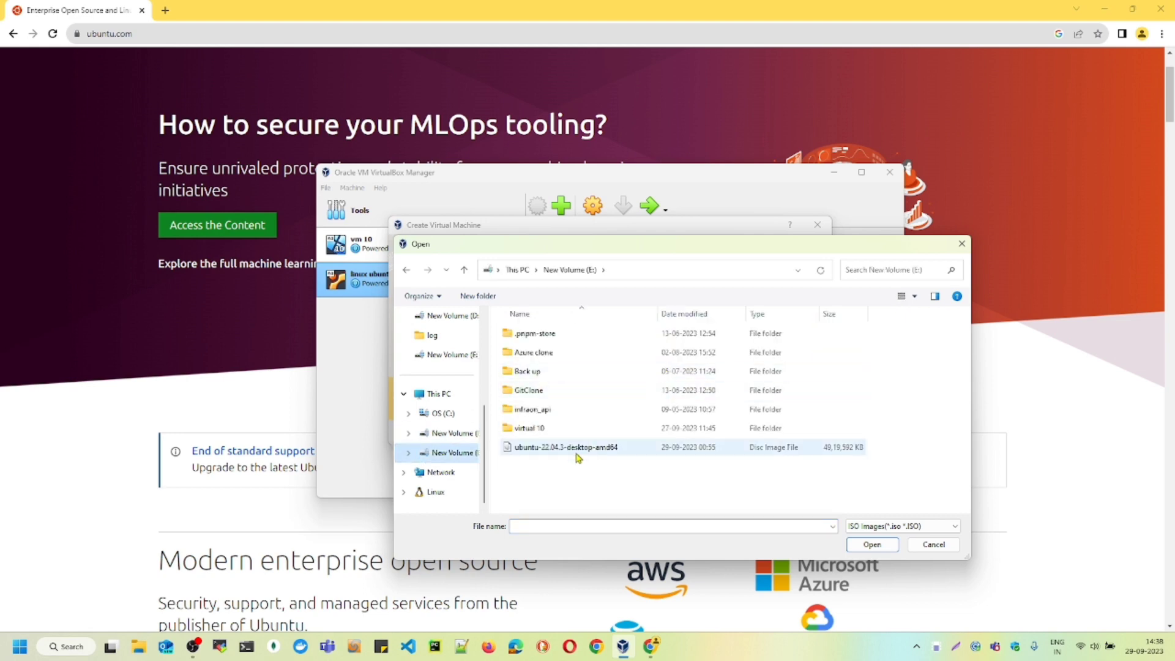
pyautogui.click(871, 544)
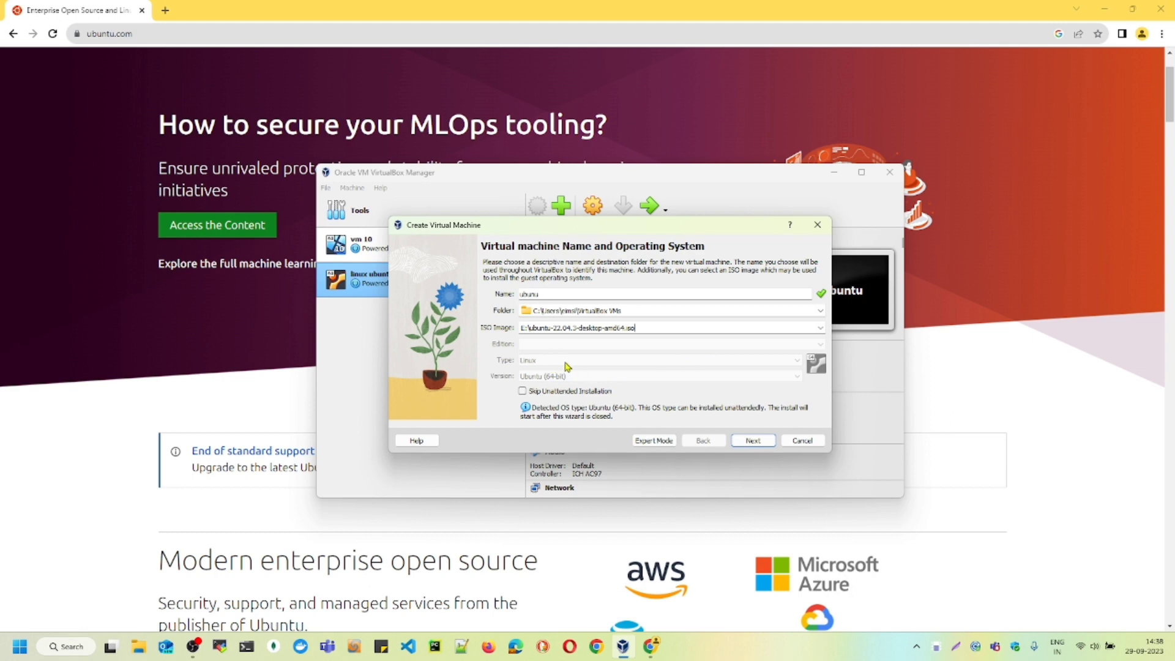
# - Accept the default unattended install settings, keep 2048 MB base memory and raise the number of processors
pyautogui.click(749, 441)
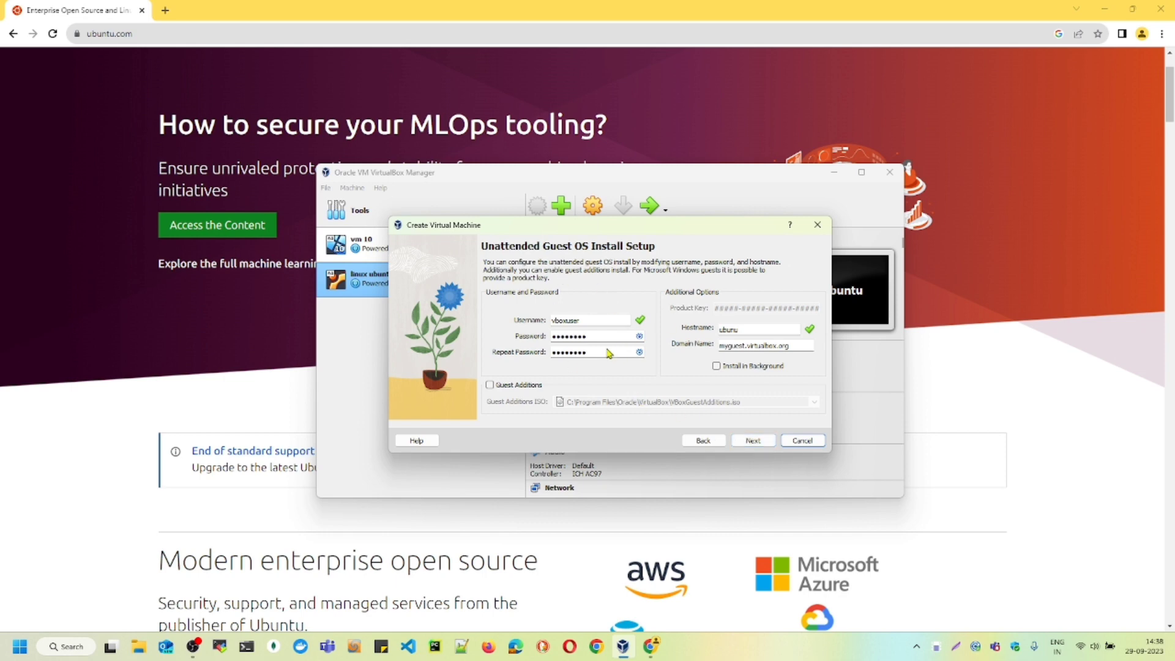
pyautogui.click(754, 441)
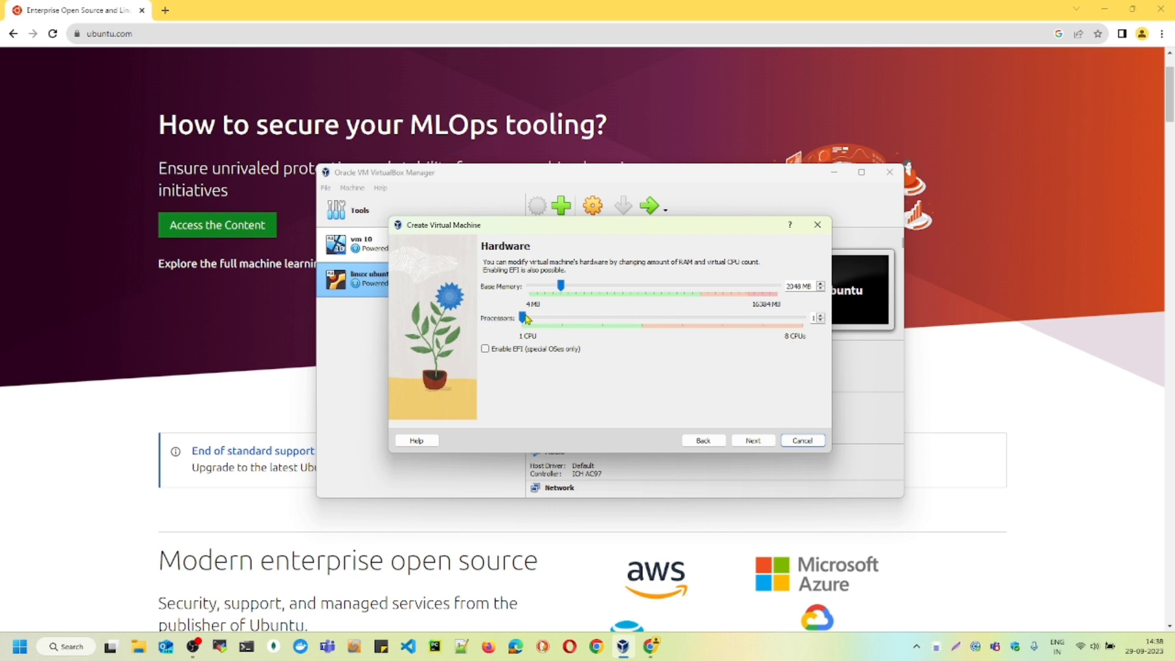
pyautogui.moveTo(523, 317); pyautogui.dragTo(616, 321)
pyautogui.click(753, 442)
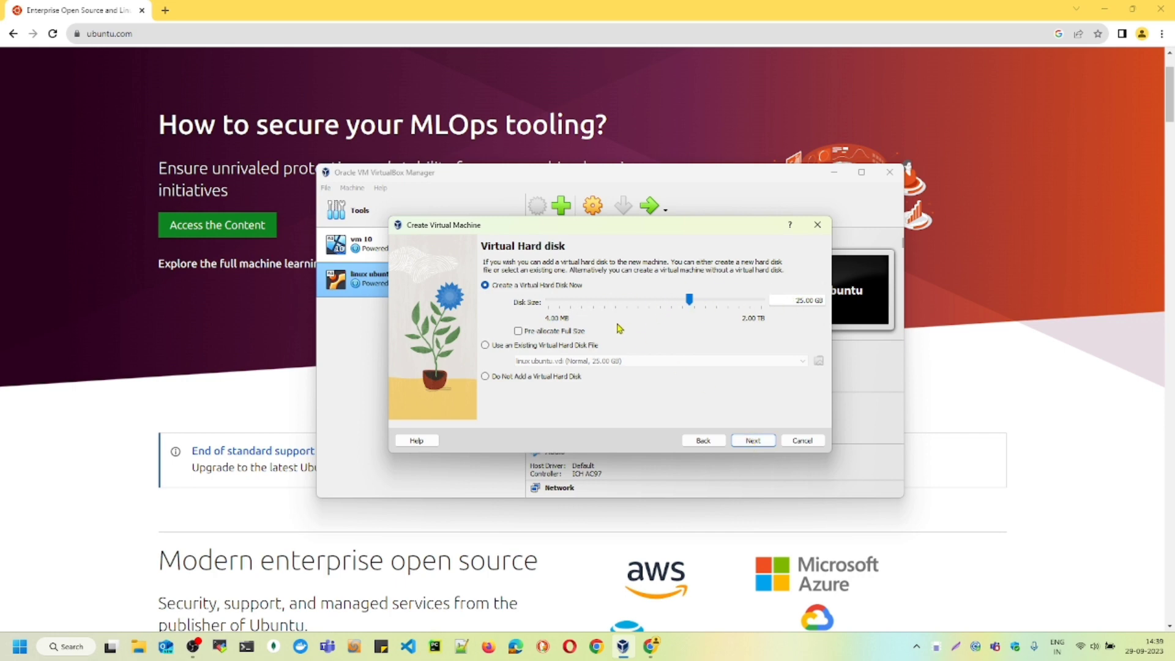
# - Accept creating a 25.00 GB virtual hard disk and cancel the virtual machine creation at the summary
pyautogui.click(749, 442)
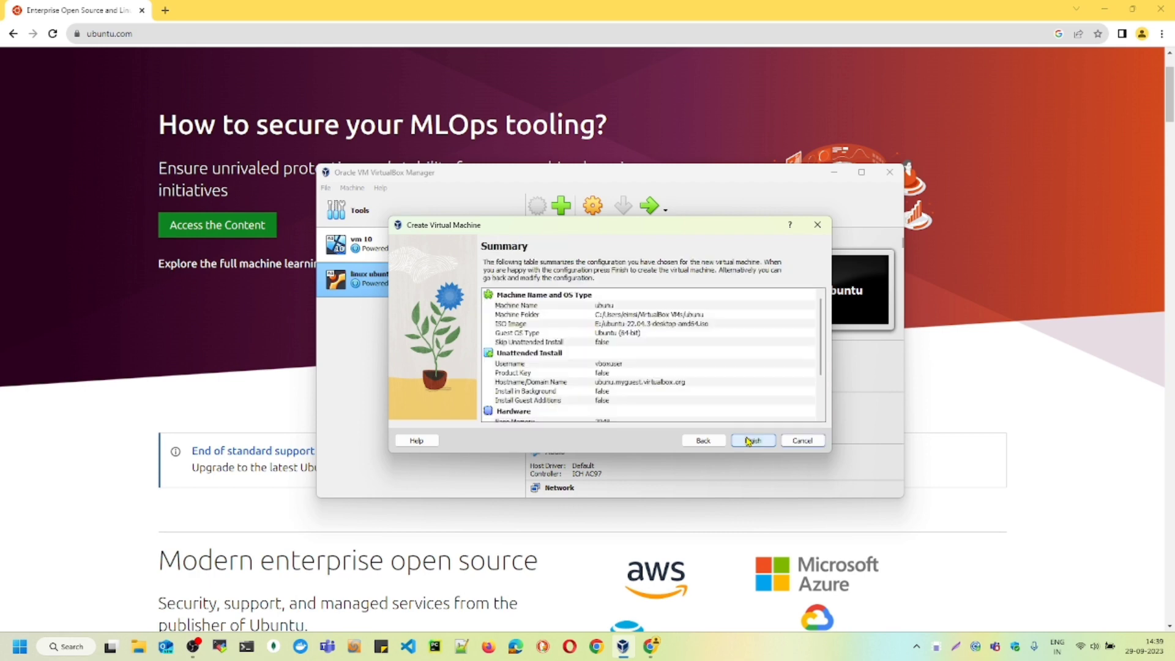
pyautogui.click(802, 441)
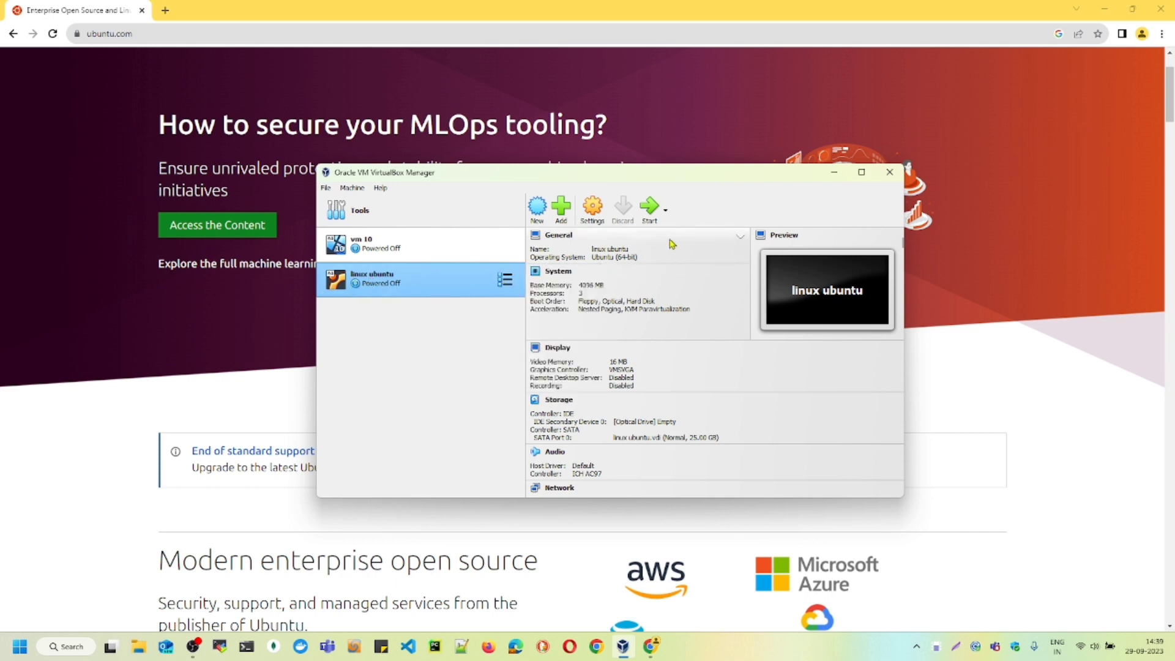
# - Start the existing "linux ubuntu" virtual machine and dismiss the notifications in its window
pyautogui.click(650, 211)
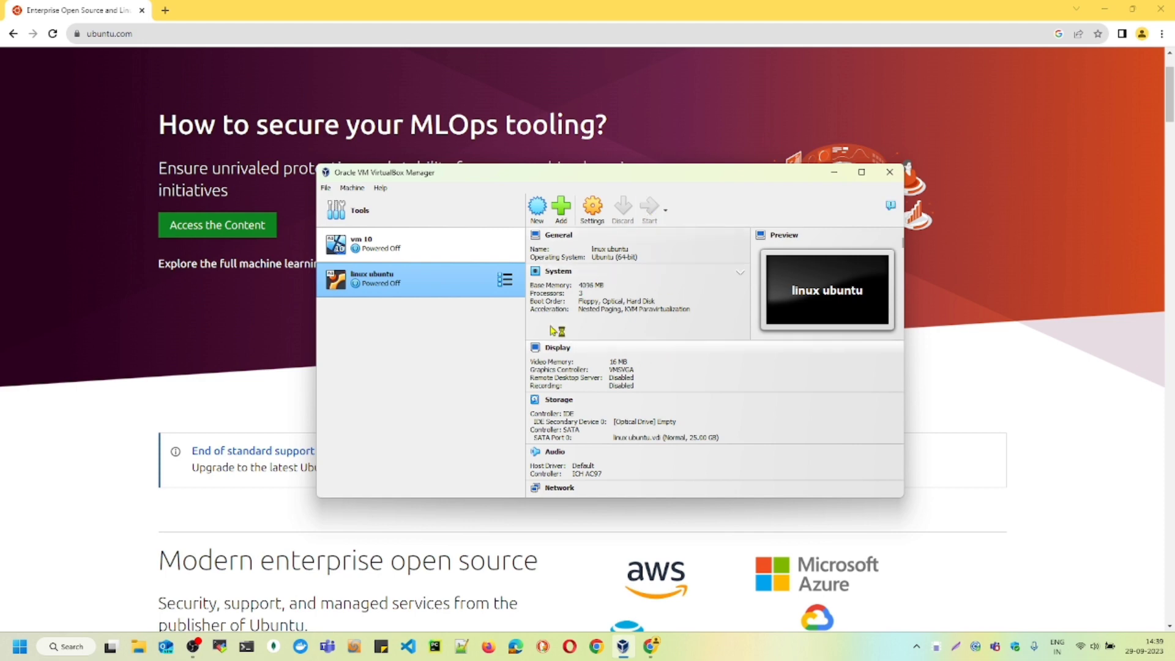
pyautogui.scroll(-3, 665, 374)
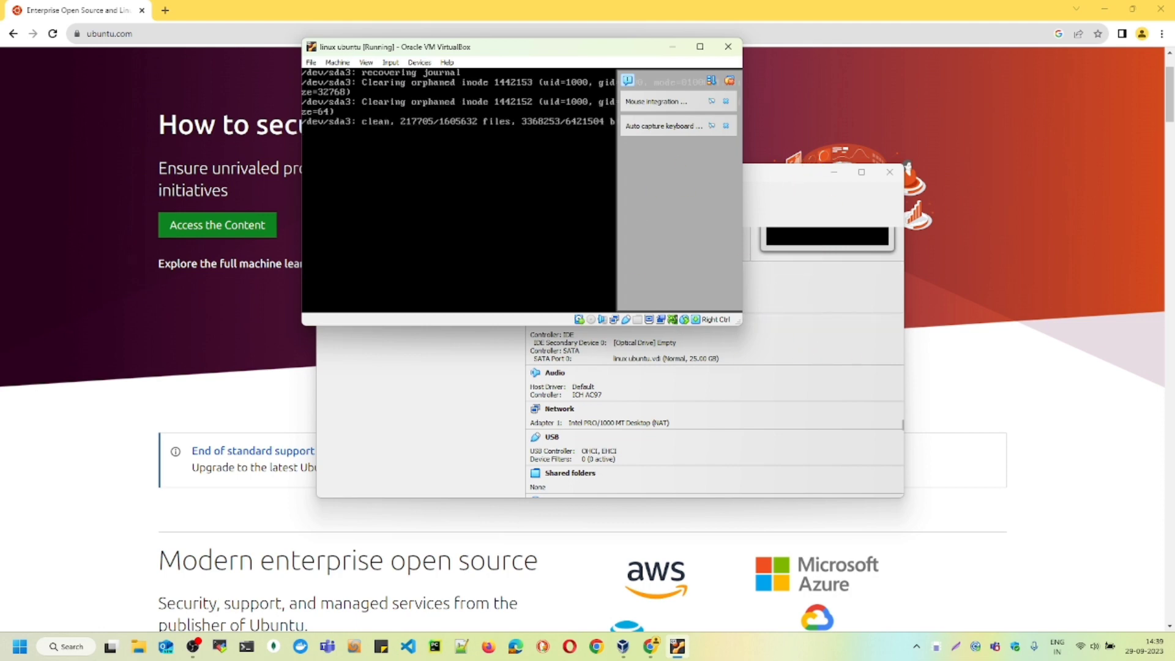
pyautogui.click(730, 80)
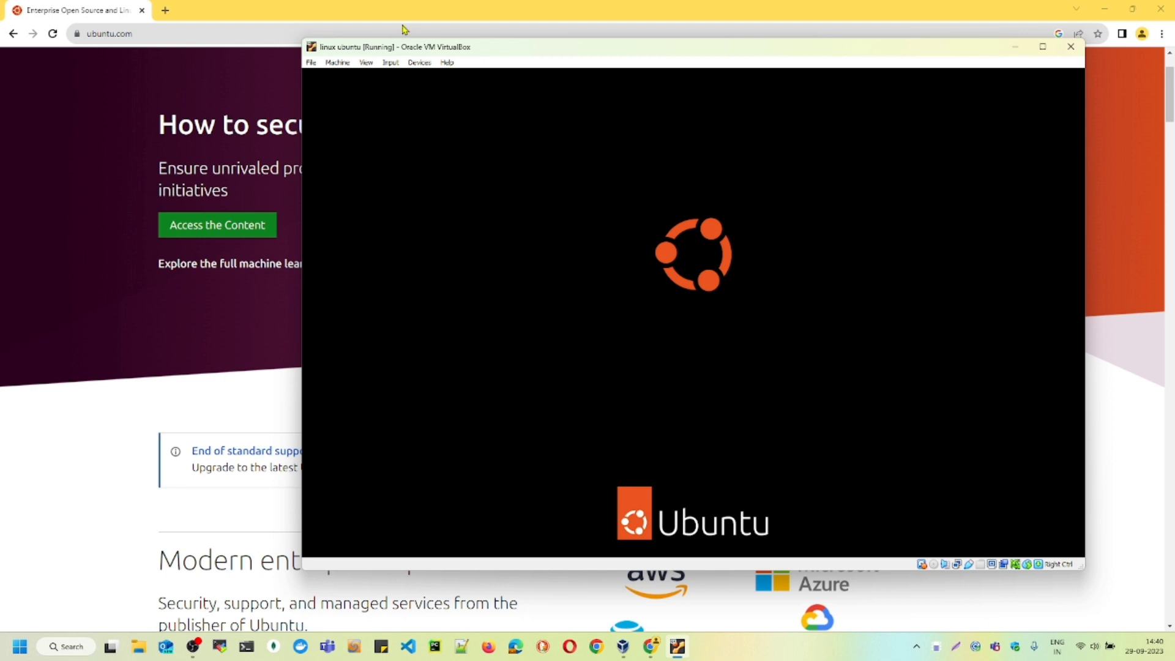
# - Review the virtual machine's Drag and Drop, Shared Clipboard and Shared Folders device options without changing them
pyautogui.click(419, 62)
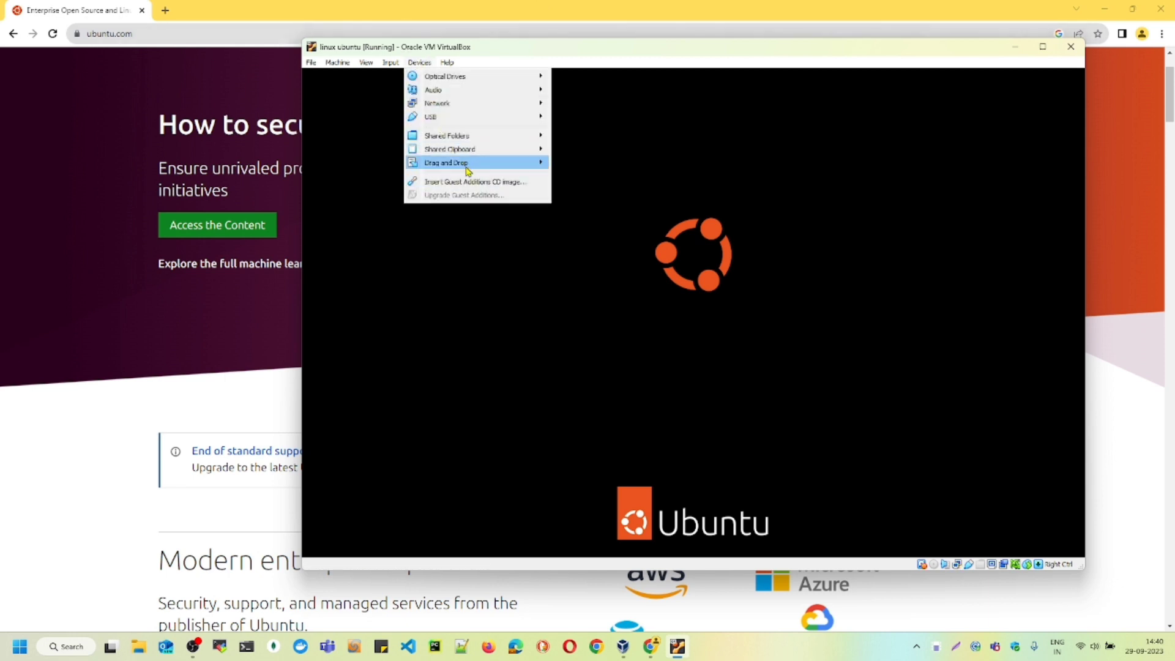
pyautogui.moveTo(467, 165)
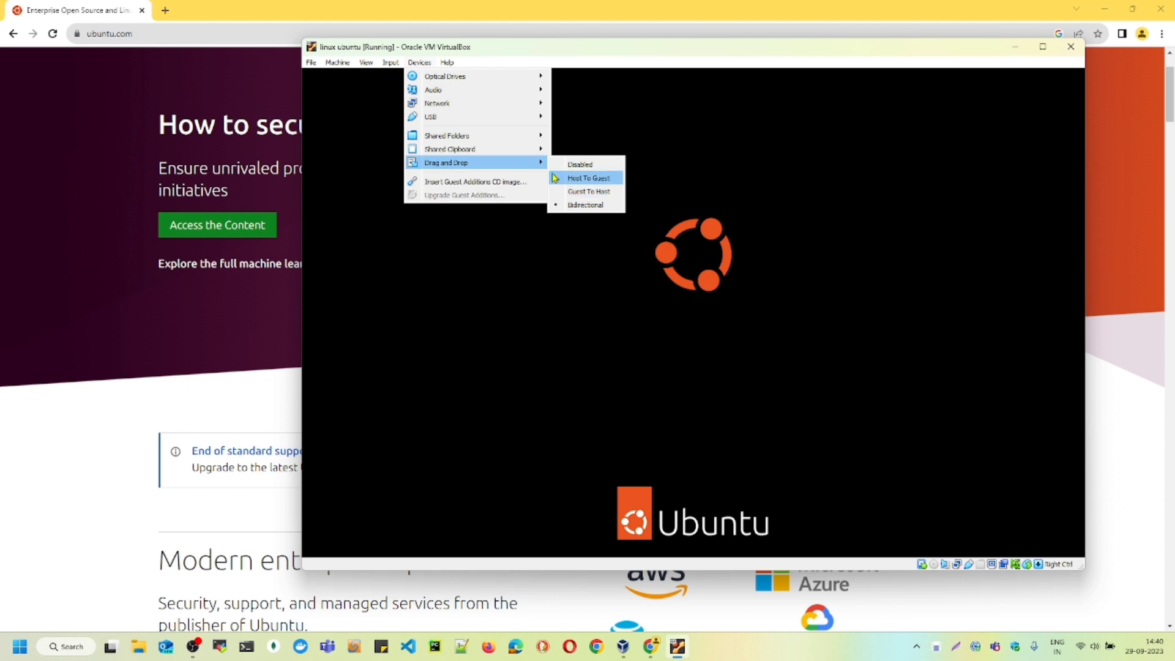
pyautogui.moveTo(536, 150)
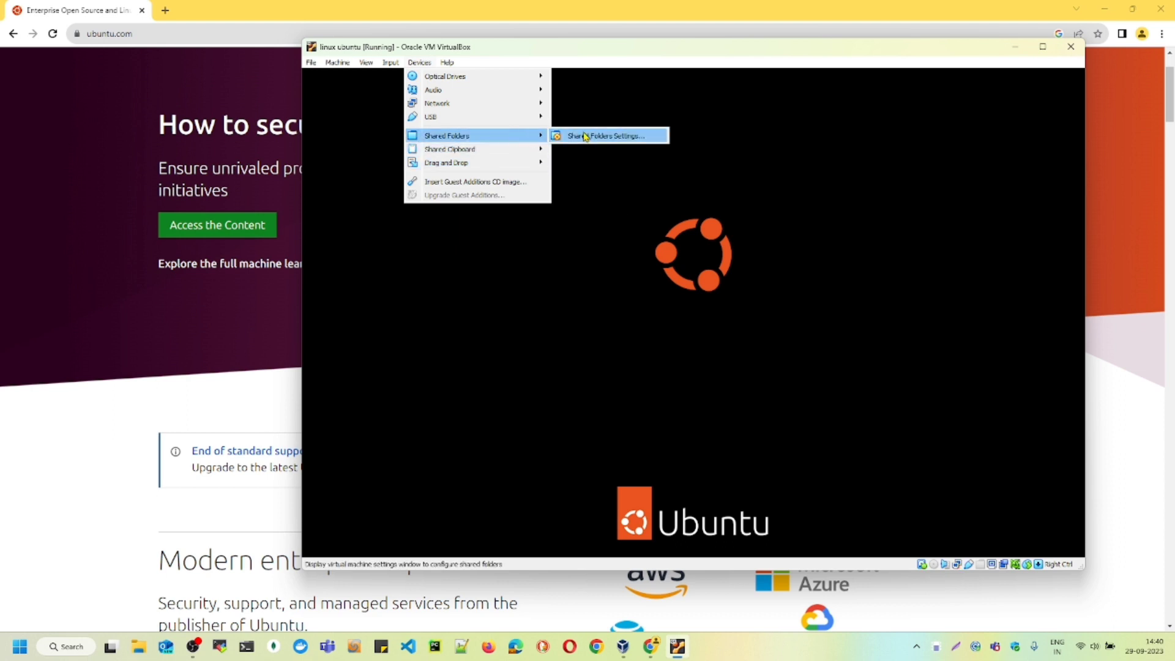
pyautogui.click(652, 49)
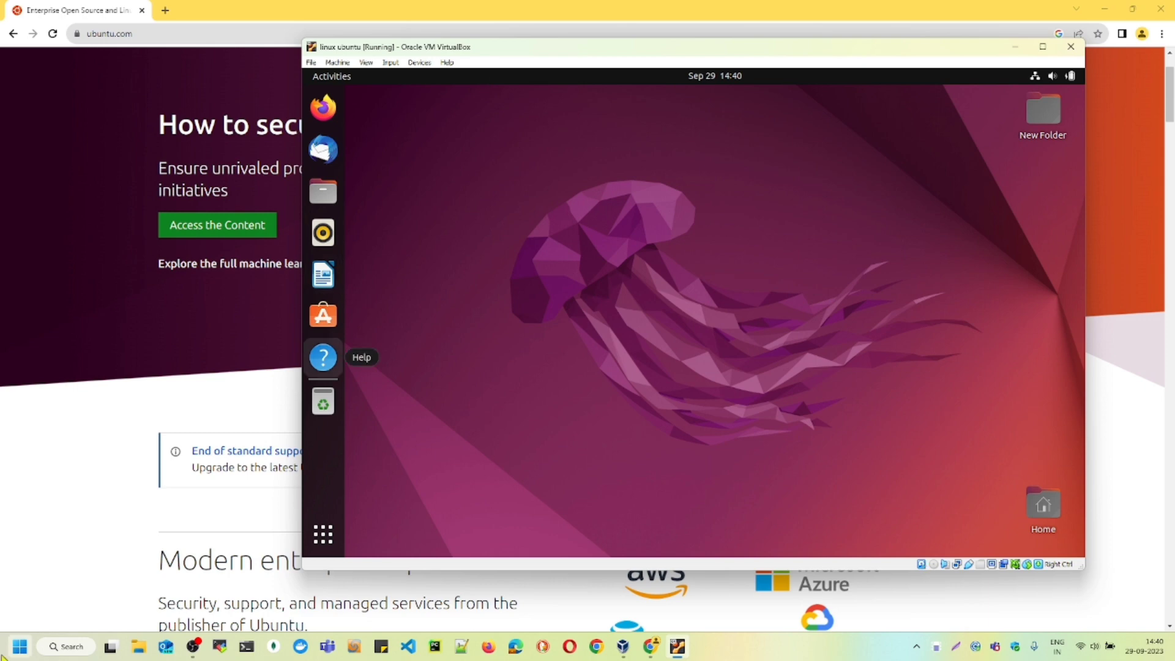
# - Browse the applications installed in Ubuntu and launch Additional Drivers
pyautogui.click(326, 544)
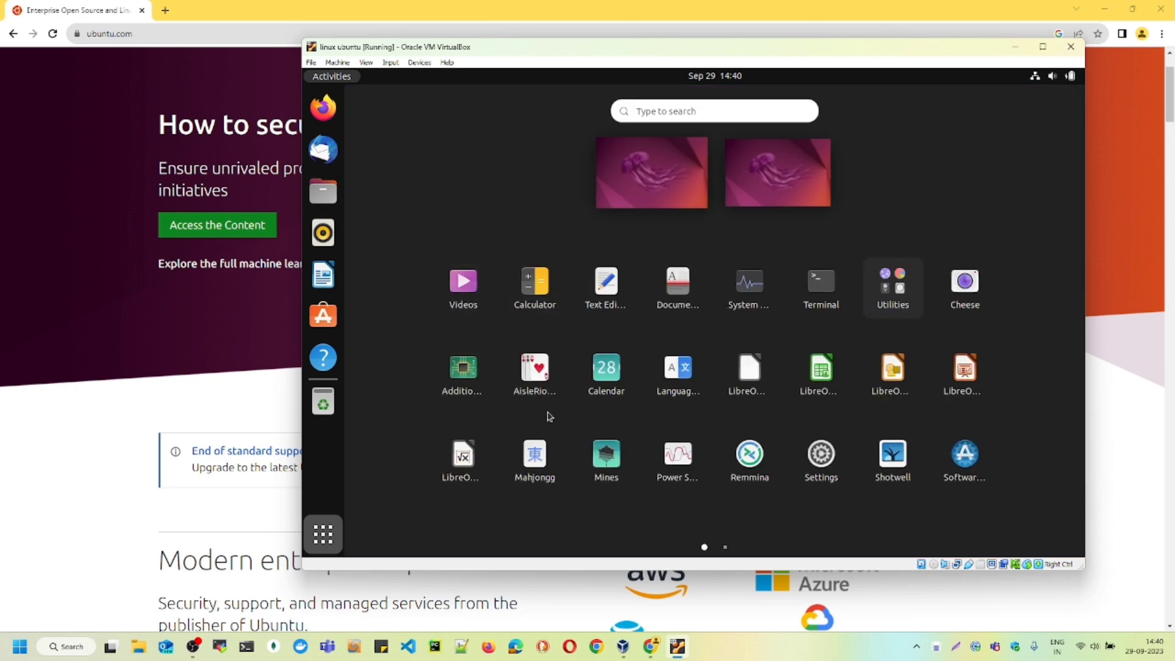
pyautogui.scroll(-1, 651, 391)
pyautogui.scroll(1, 488, 346)
pyautogui.click(456, 368)
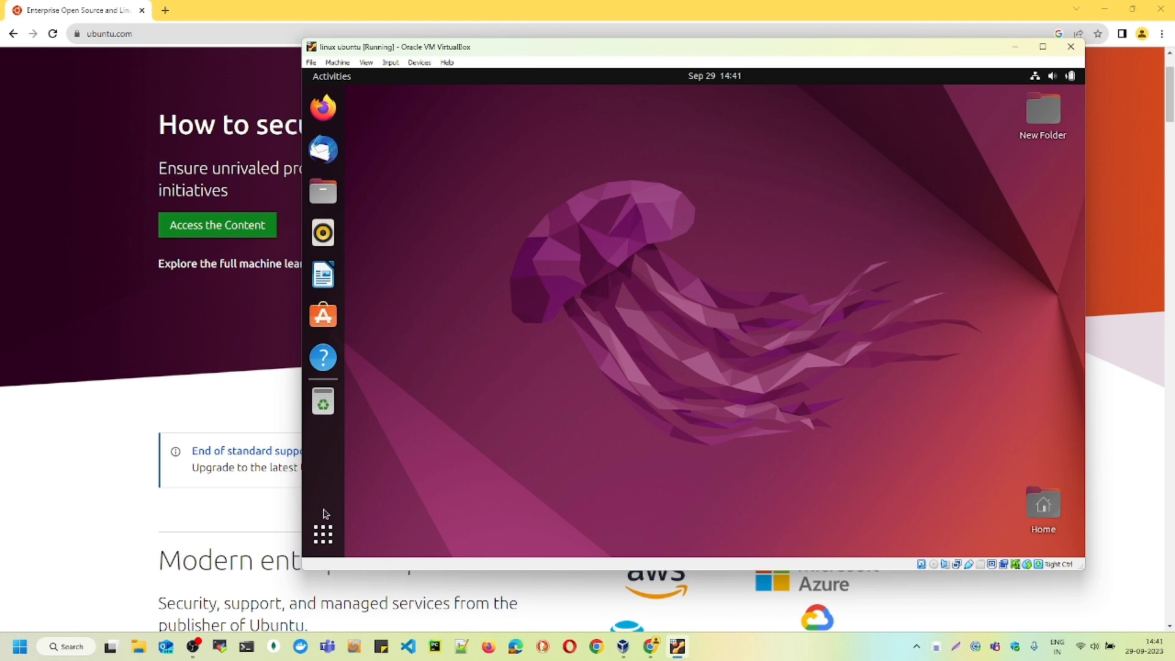
# - Bring up the VirtualBox Manager, switch to Chrome and search the web for "vmware" in a new tab
pyautogui.moveTo(623, 646)
pyautogui.click(632, 589)
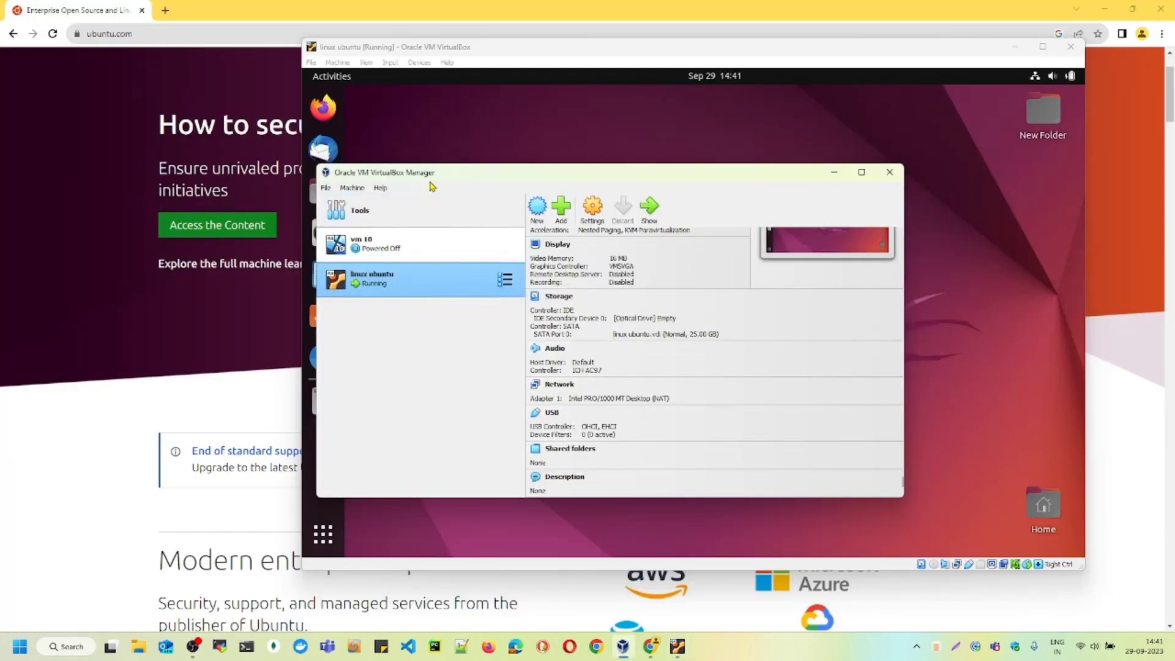
pyautogui.click(165, 10)
pyautogui.click(178, 32)
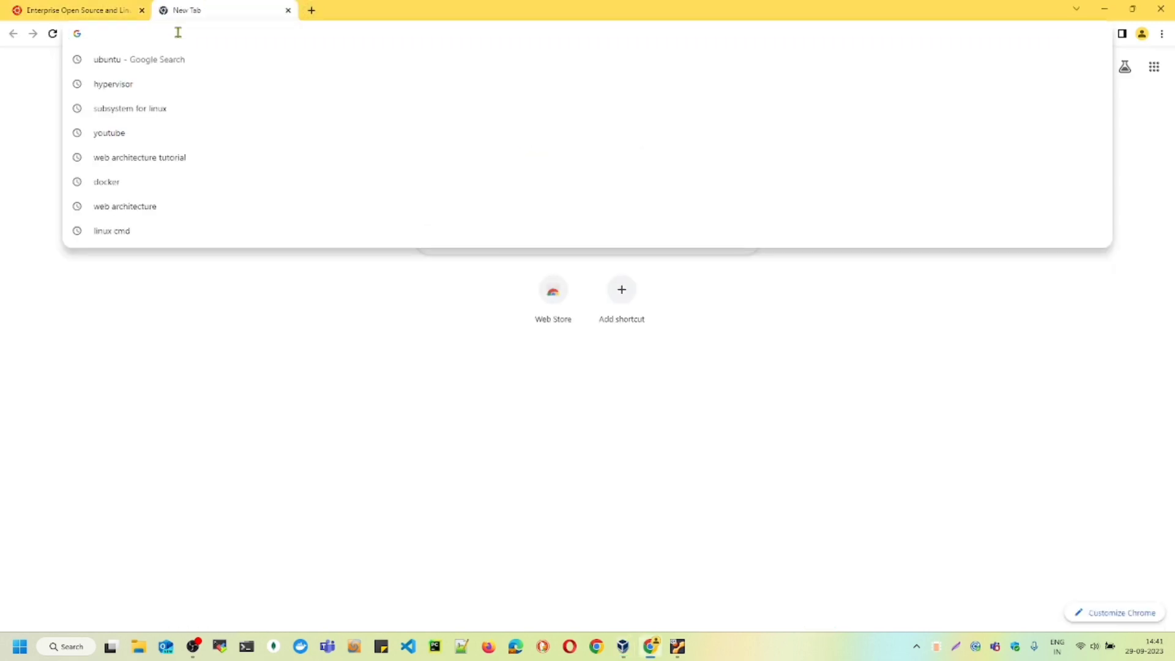
pyautogui.write('vmware')
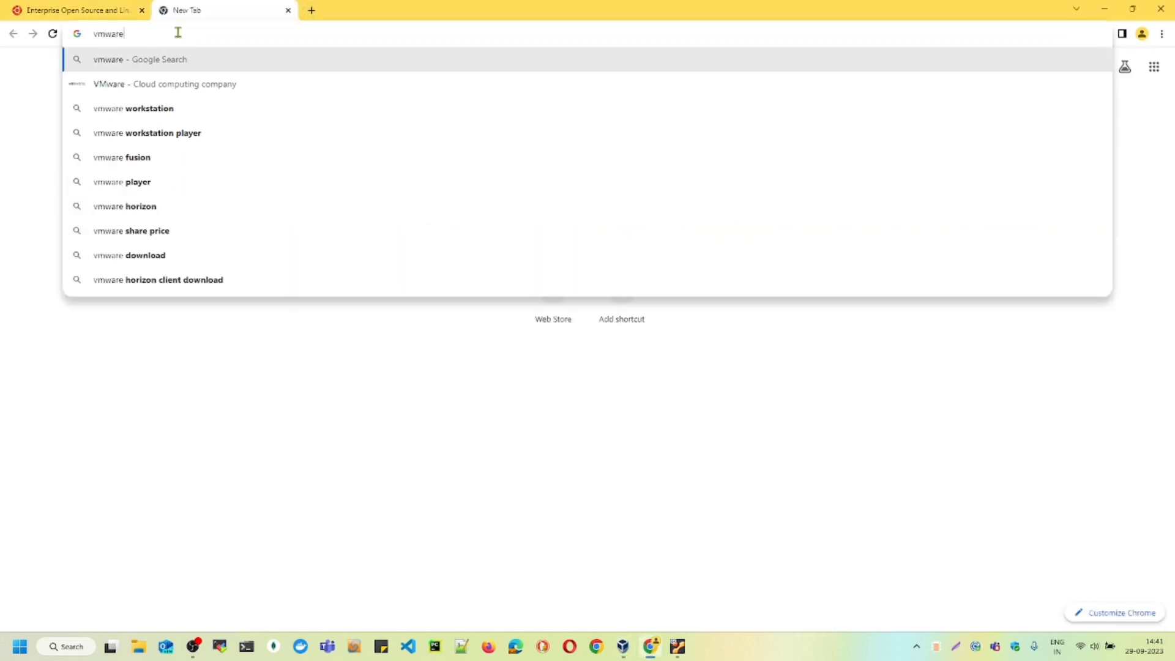
pyautogui.press('Return')
pyautogui.scroll(-3, 189, 251)
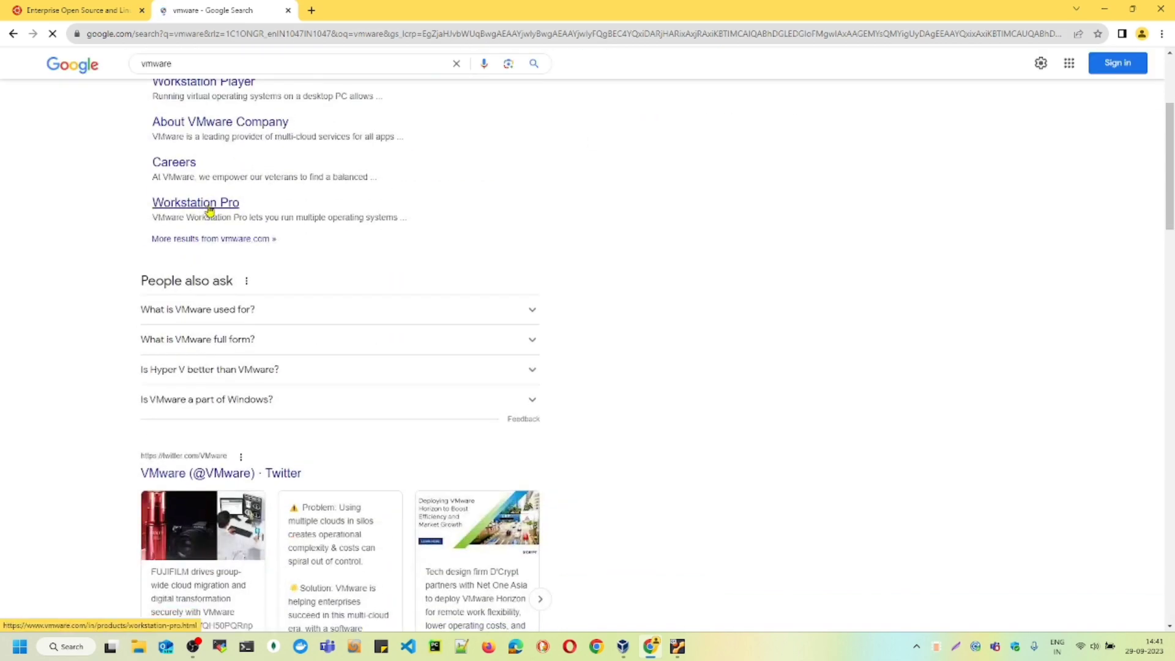
pyautogui.scroll(3, 202, 184)
# - Refine the web search to "vmware software" and skim the results page
pyautogui.click(188, 76)
pyautogui.write('s')
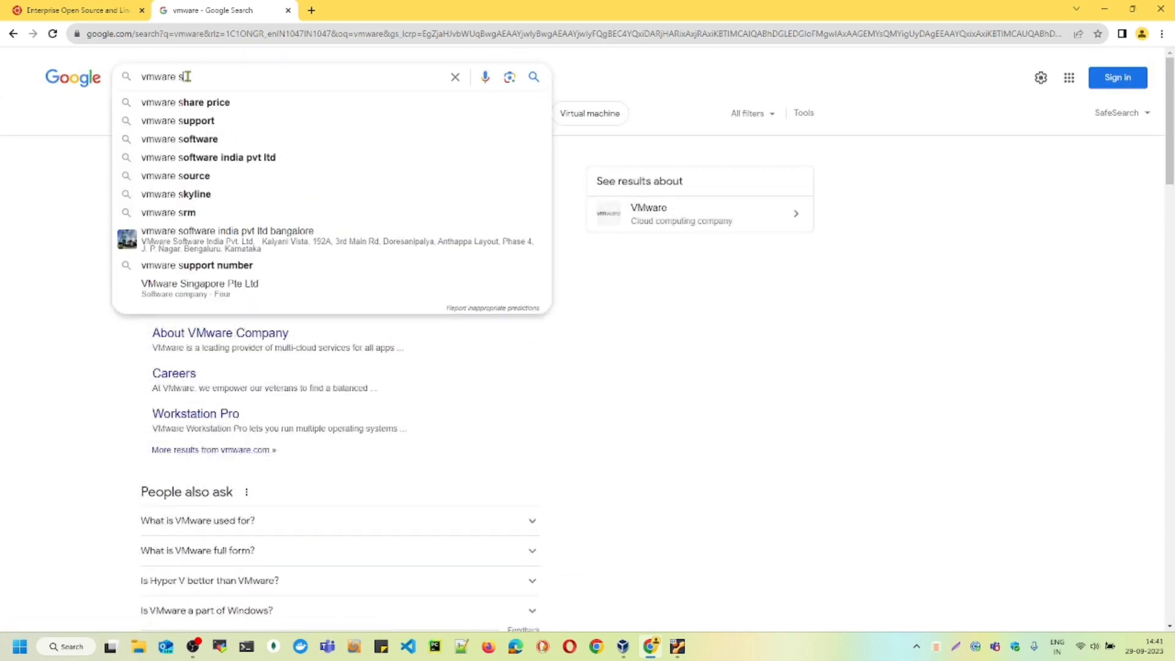
pyautogui.write('of')
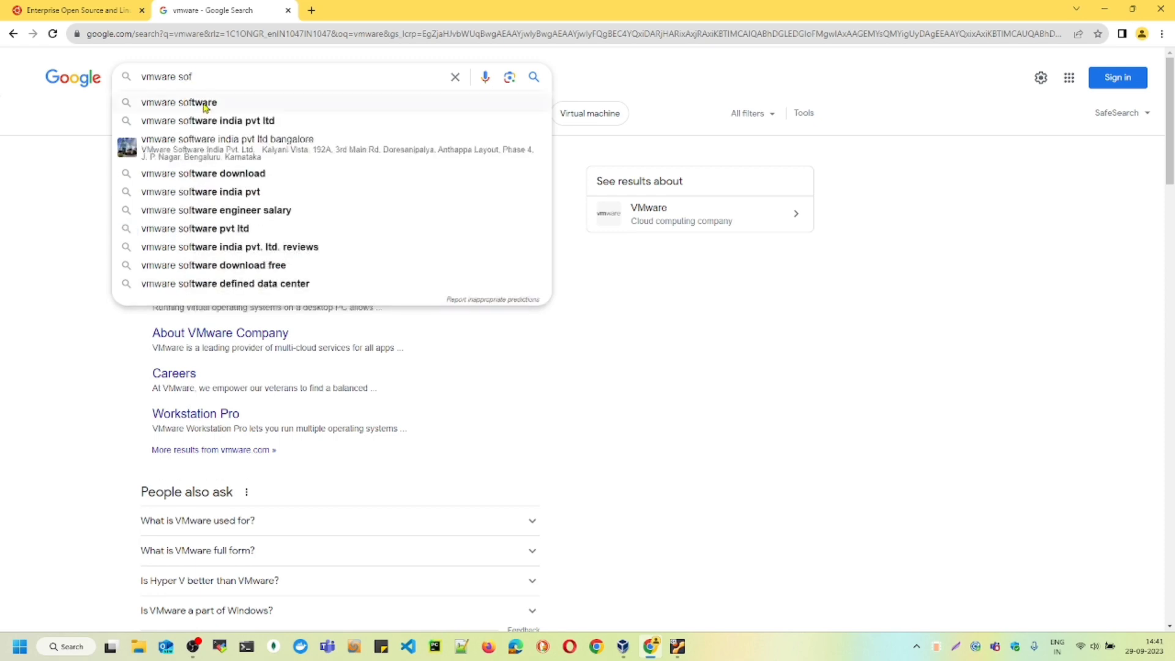
pyautogui.click(202, 102)
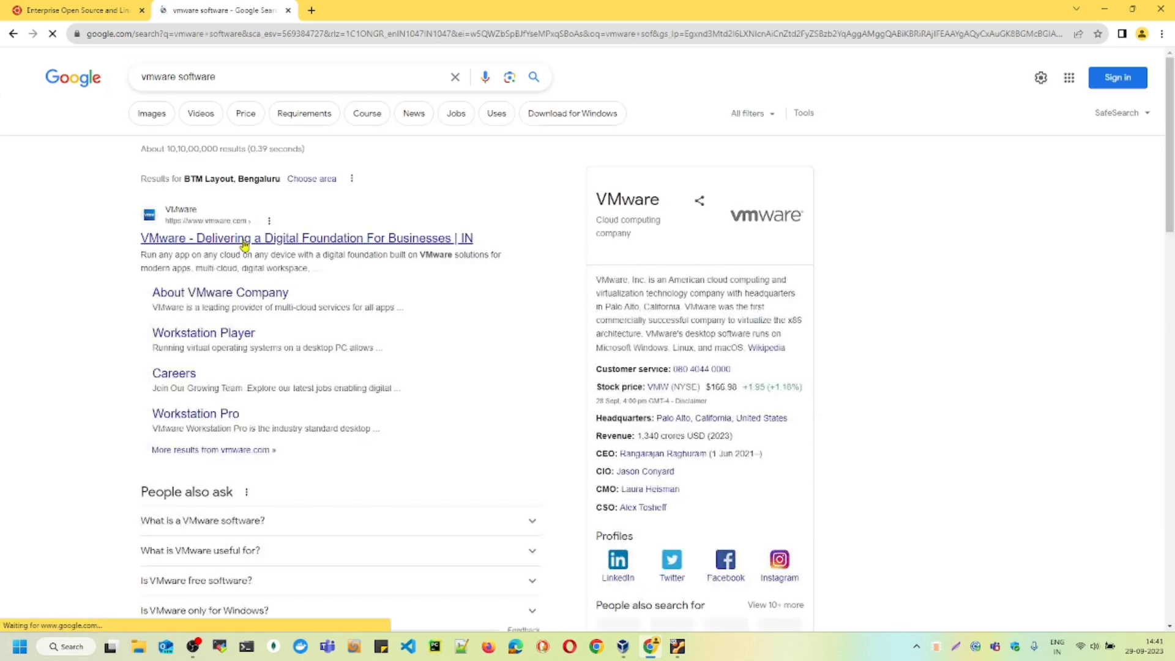
pyautogui.scroll(-5, 243, 245)
pyautogui.scroll(-6, 243, 240)
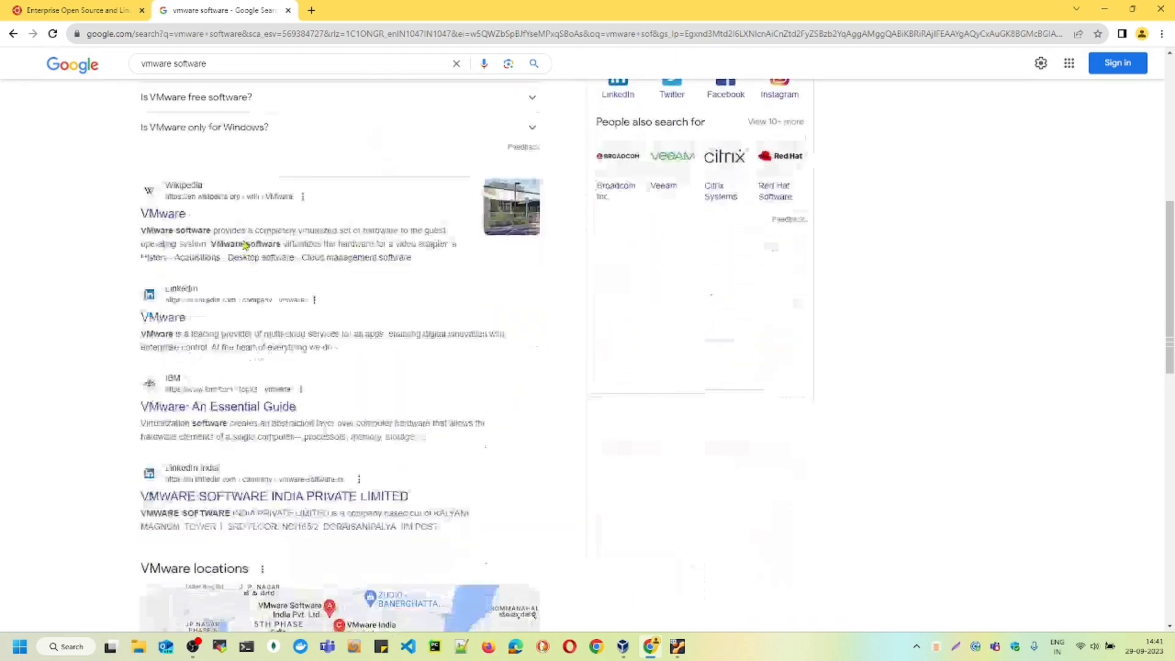
pyautogui.scroll(11, 244, 244)
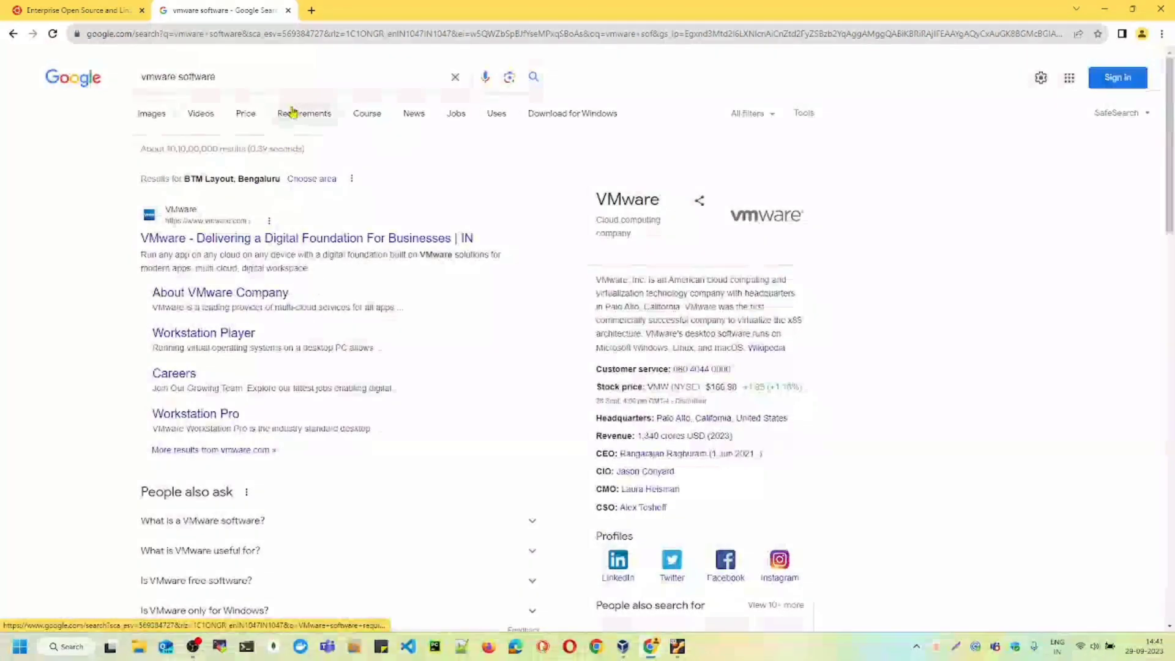
# - Switch to the running "linux ubuntu" virtual machine and show the VirtualBox Manager in front of it
pyautogui.click(677, 647)
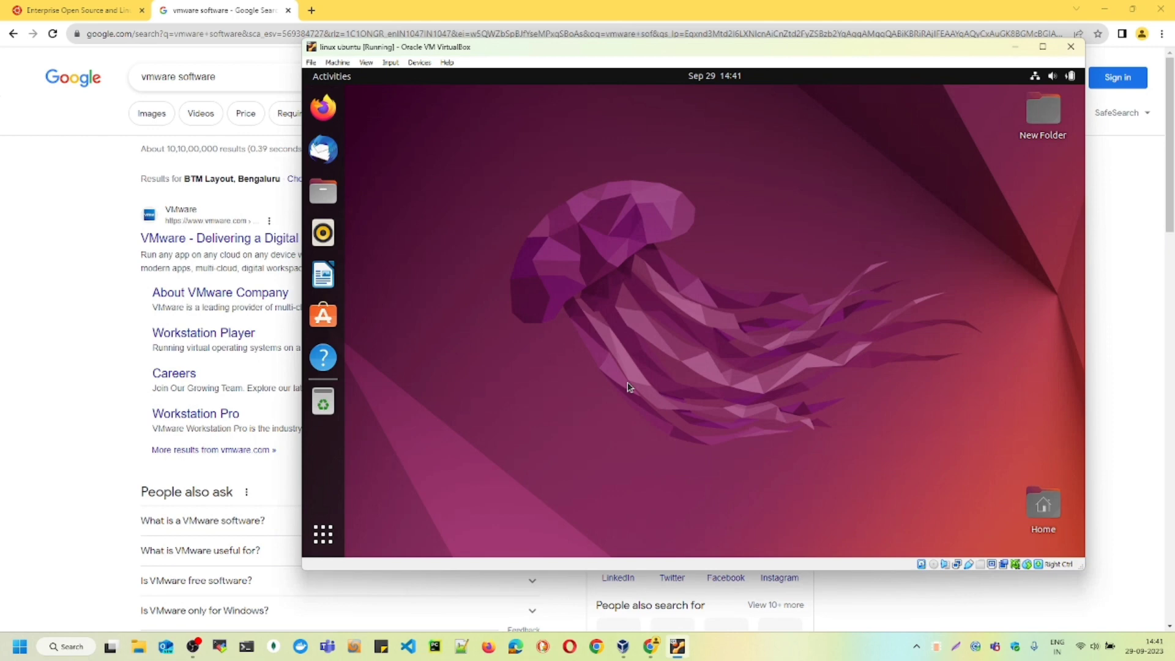
pyautogui.click(624, 647)
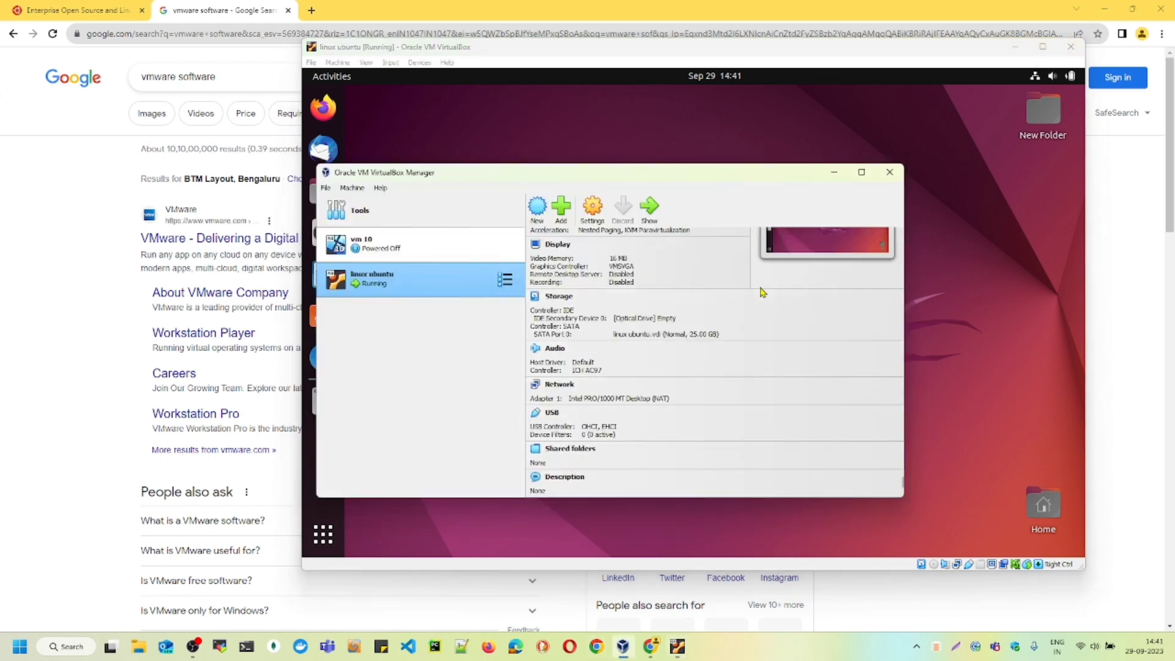
pyautogui.click(1042, 283)
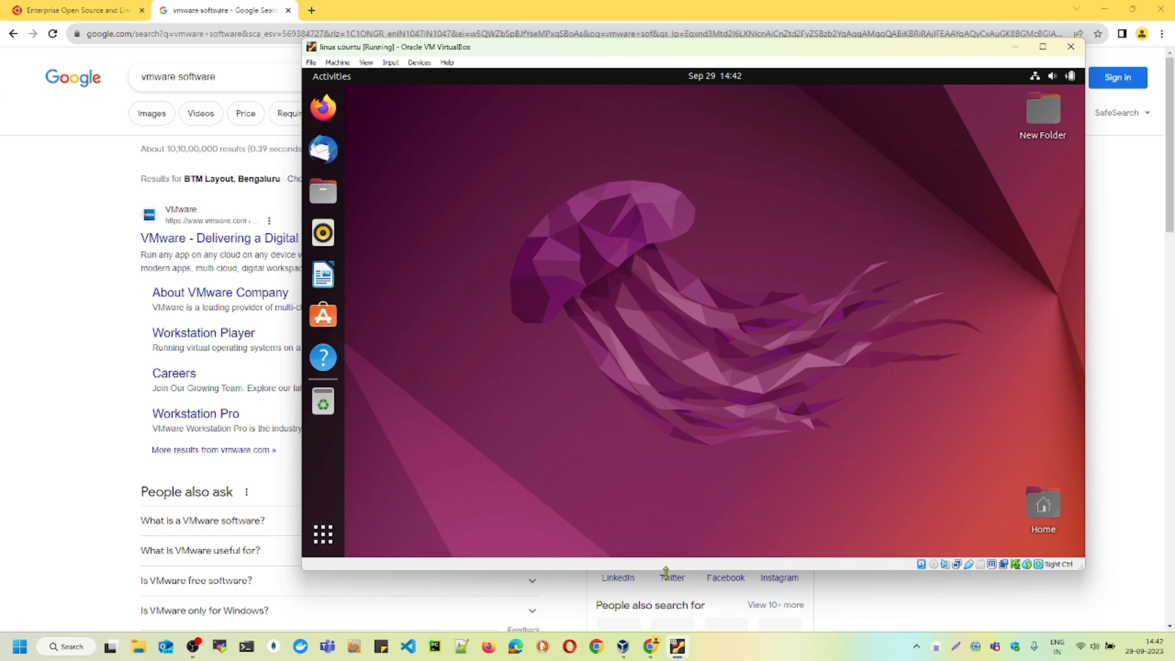
pyautogui.click(623, 646)
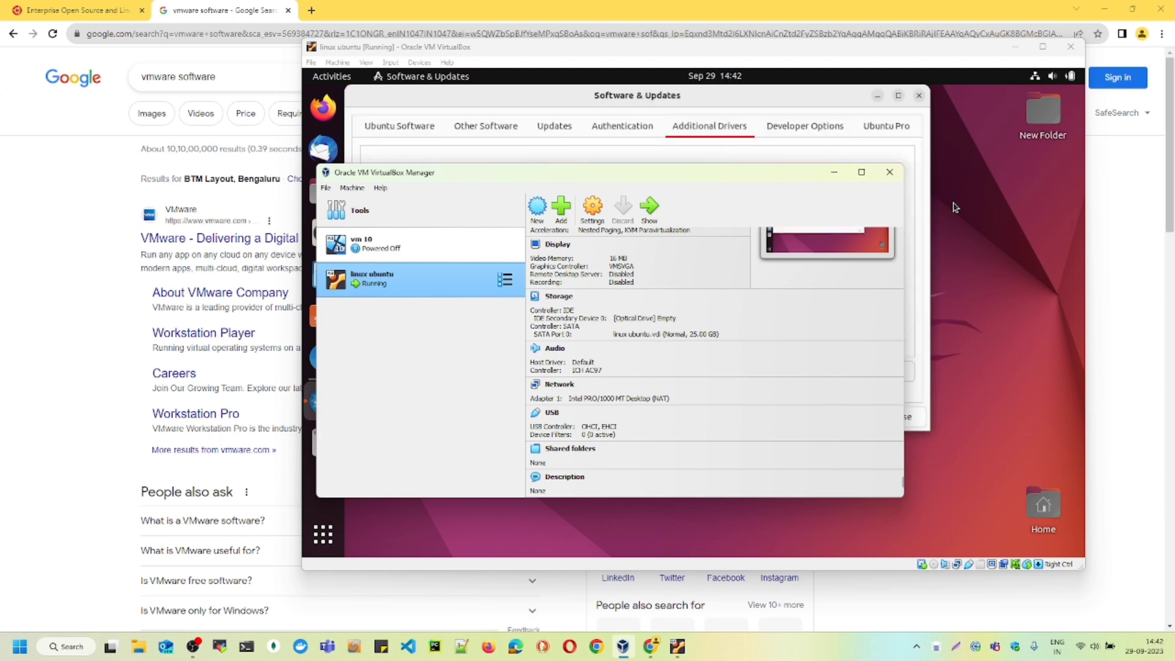
# - Return to the Ubuntu virtual machine and view the Developer Options and Ubuntu Software settings in Software & Updates
pyautogui.click(956, 205)
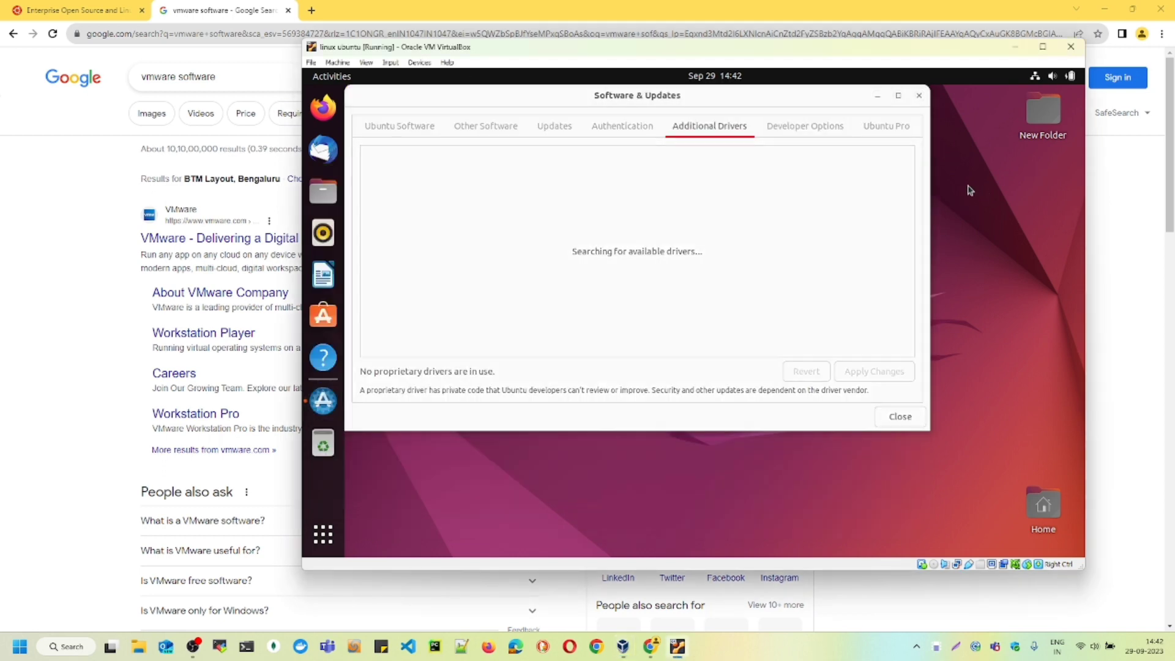
pyautogui.click(791, 127)
pyautogui.click(398, 126)
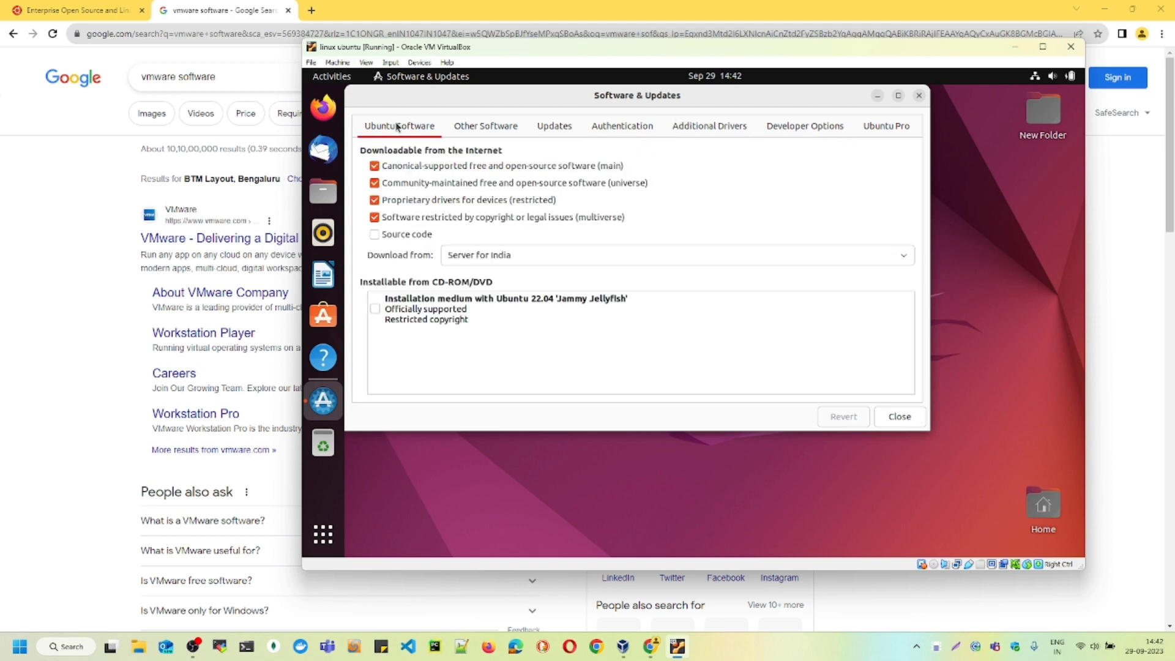